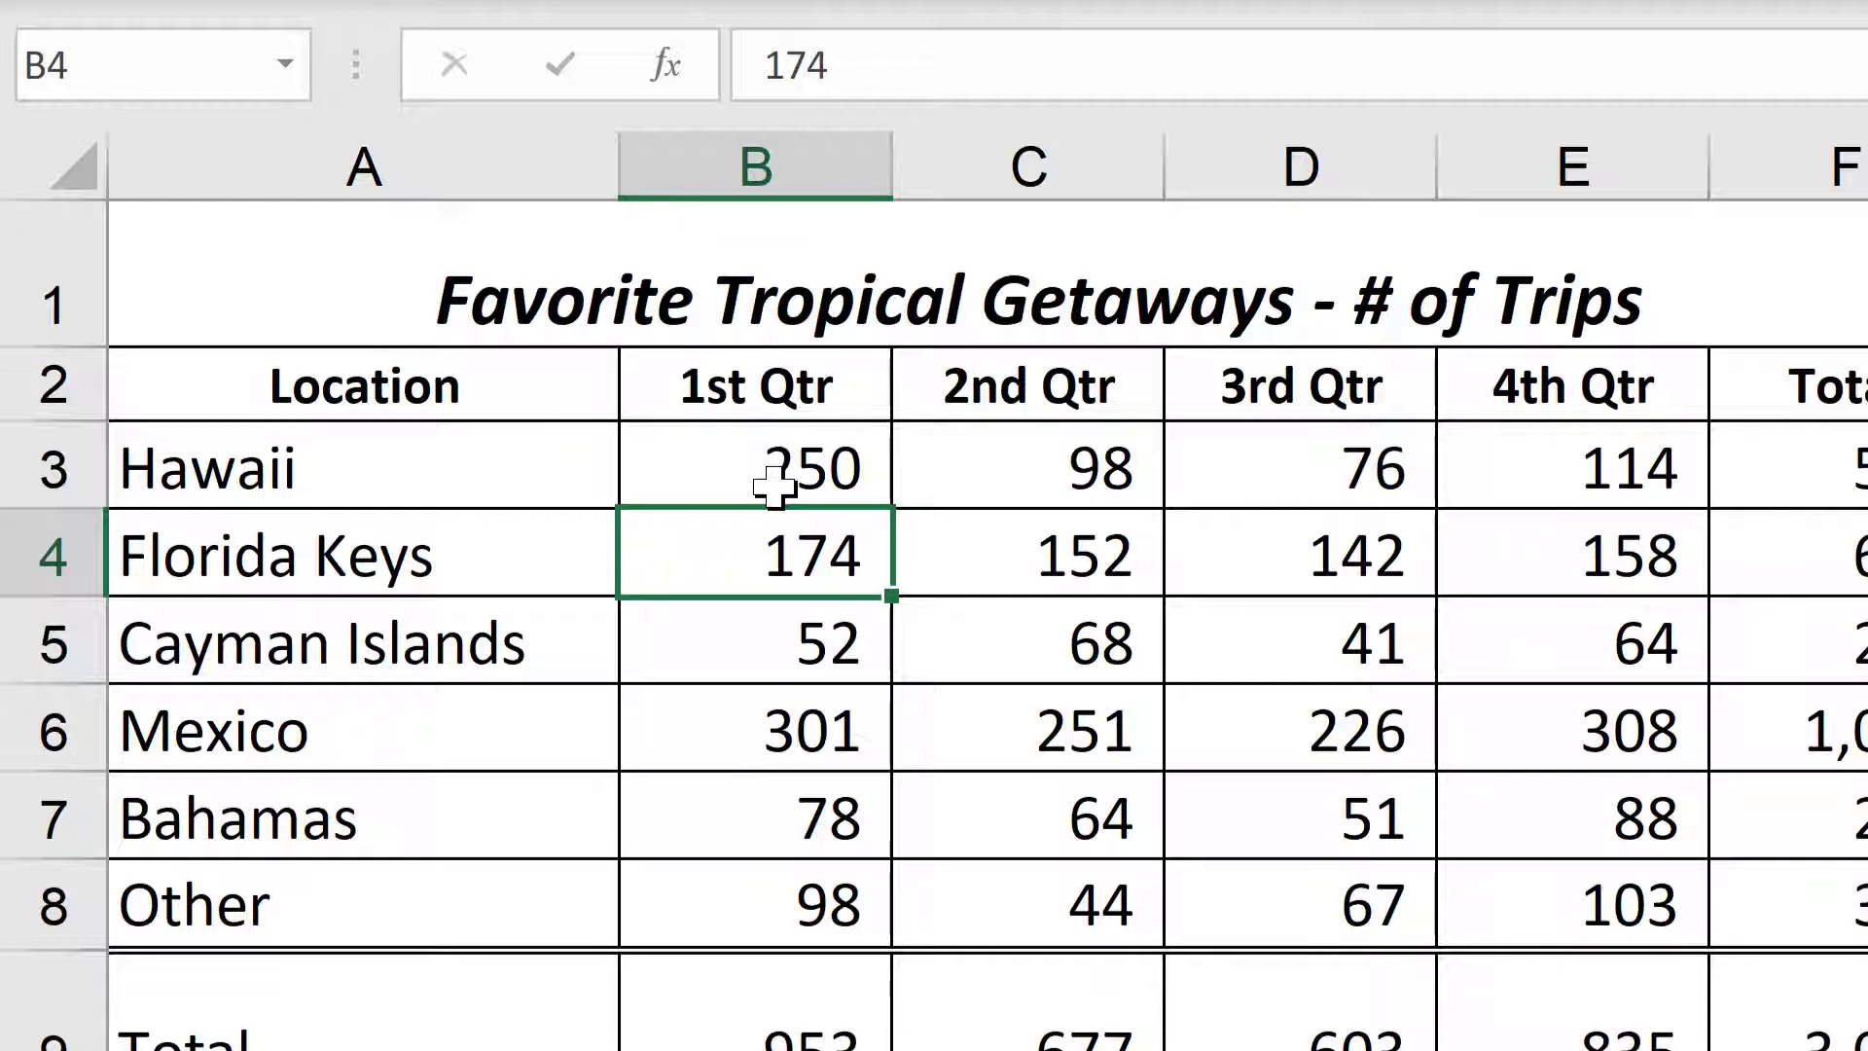
- Replace the "#" in the title in cell A1 with the word "Number"
click(905, 261)
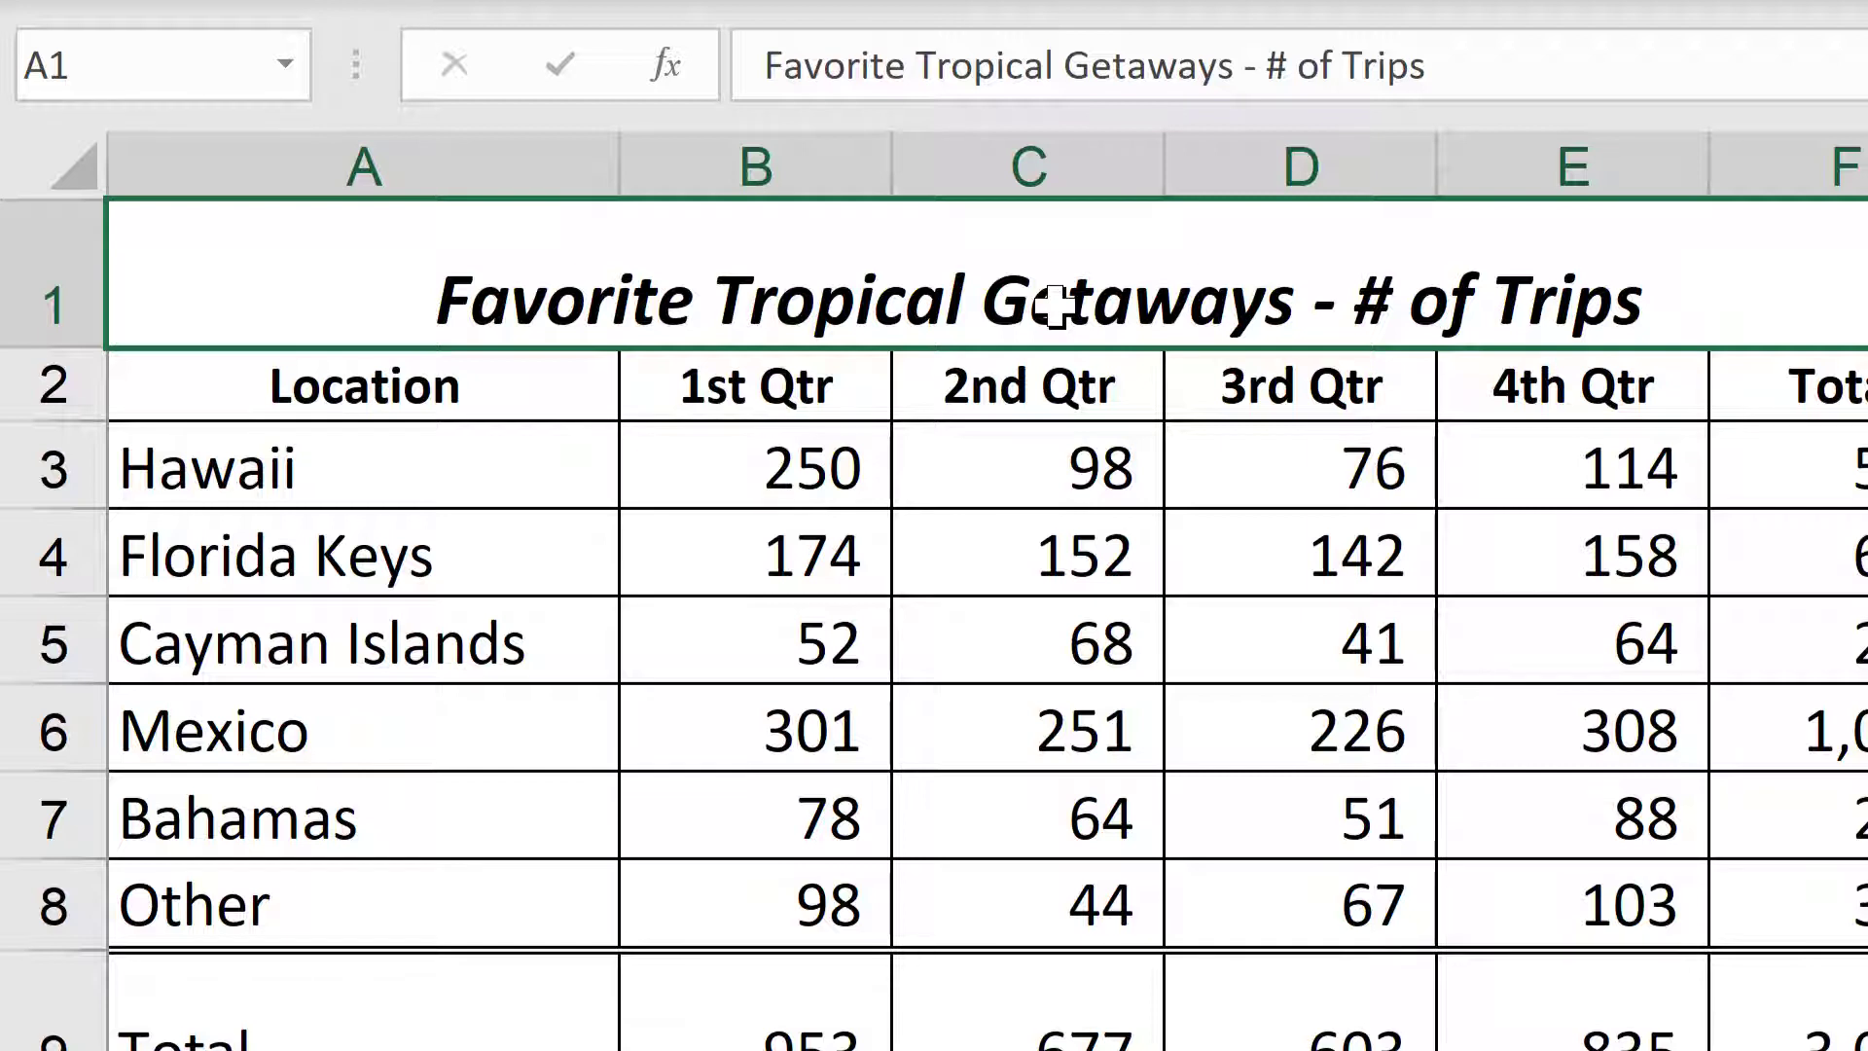
double_click(1325, 289)
click(1325, 289)
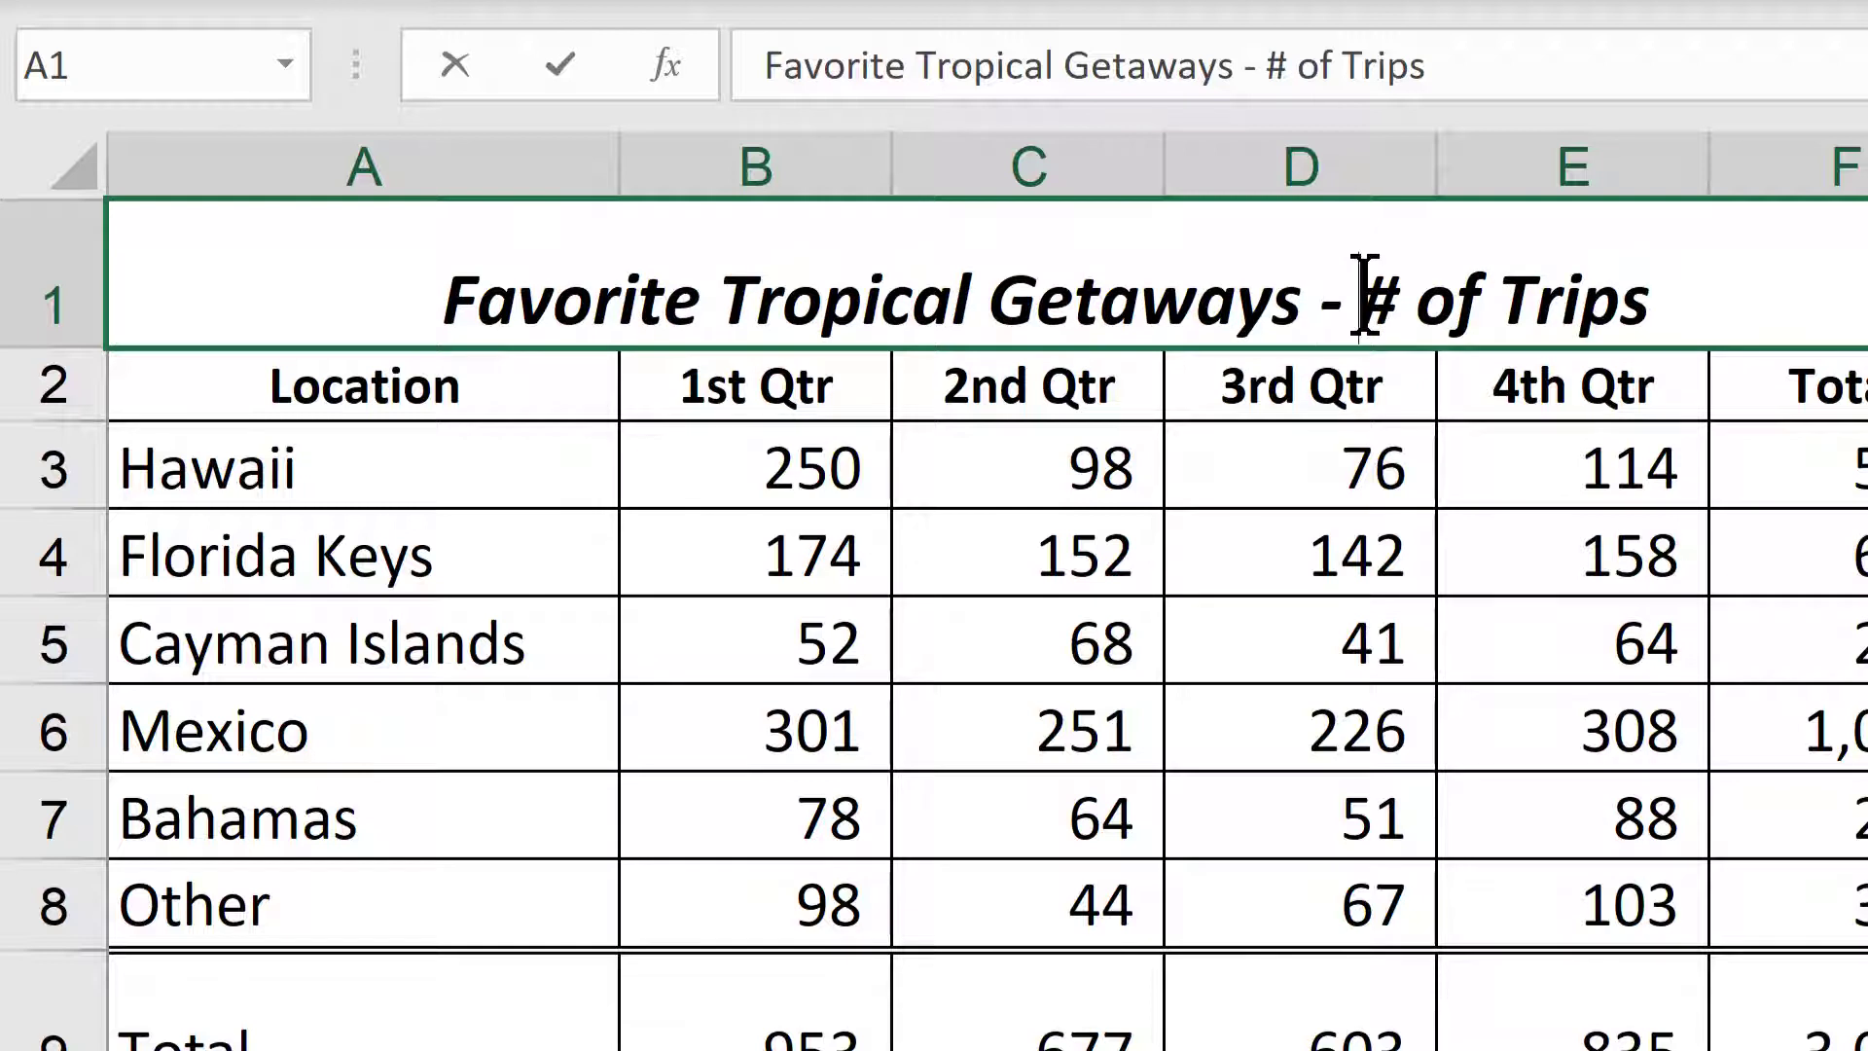
key(F2)
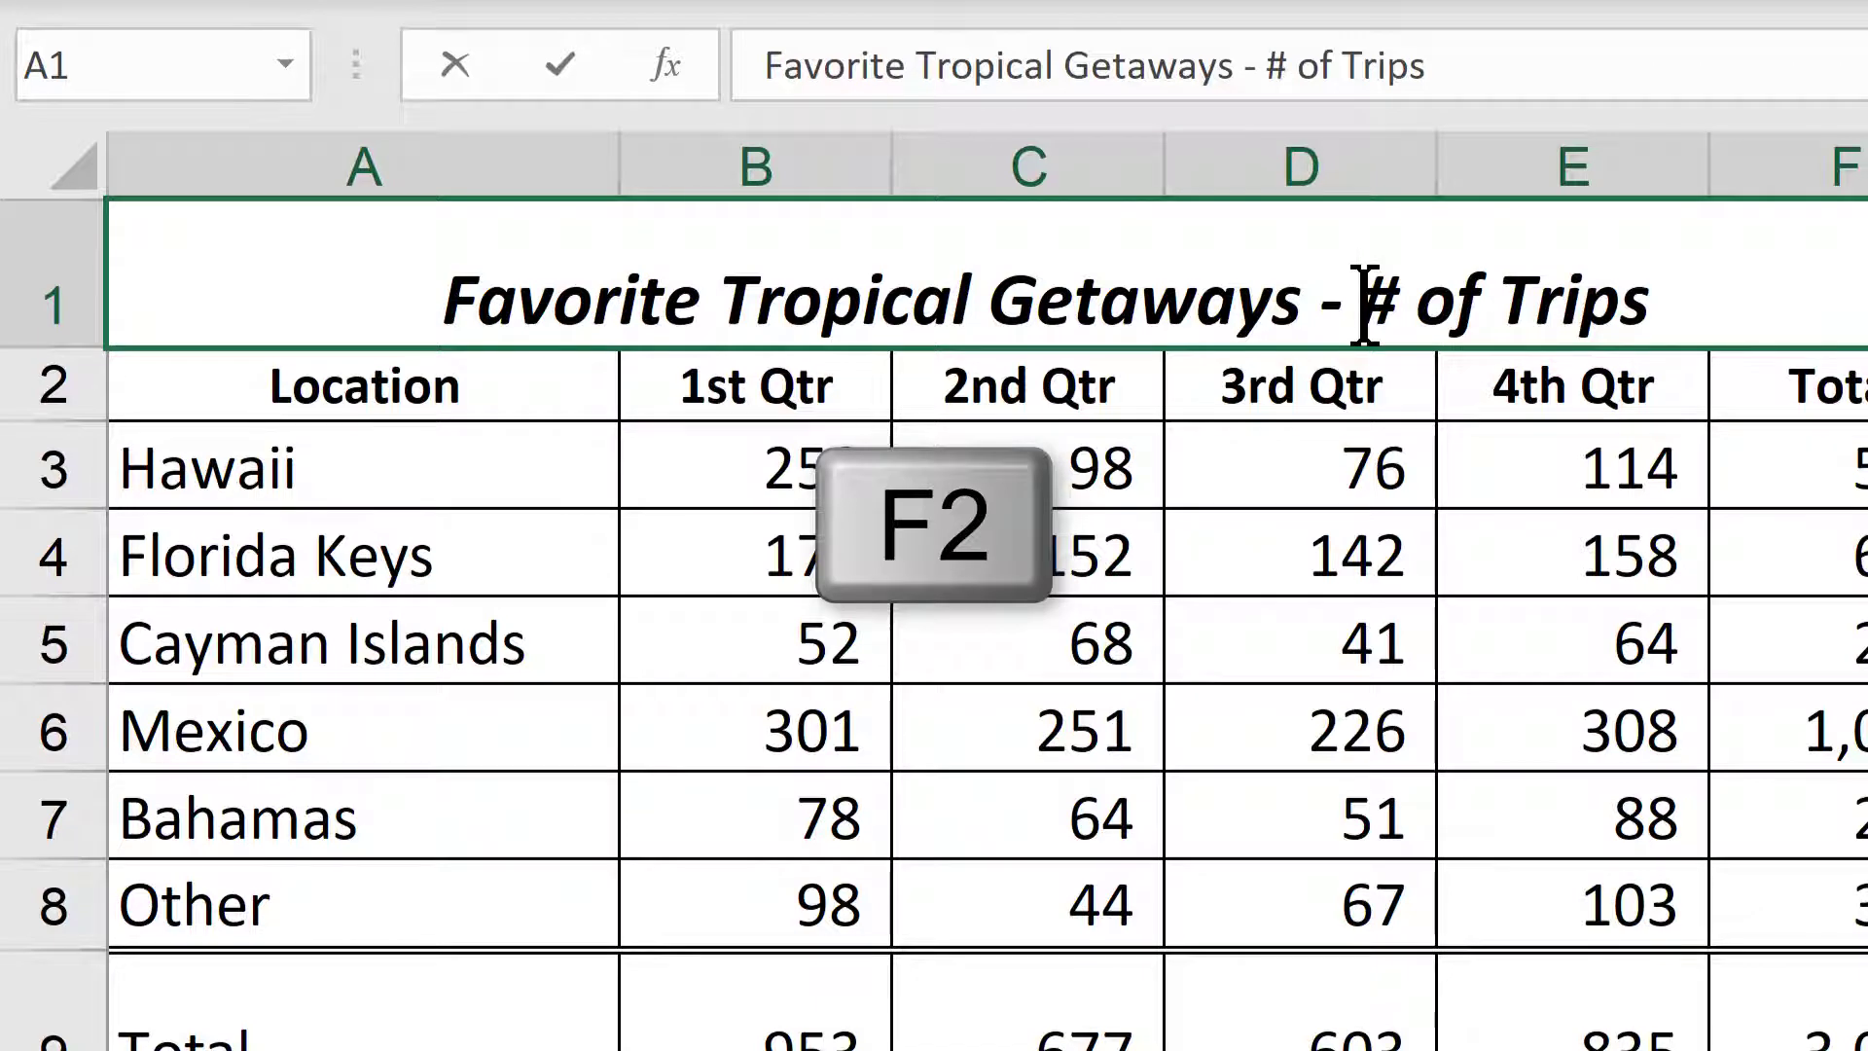
key(Delete)
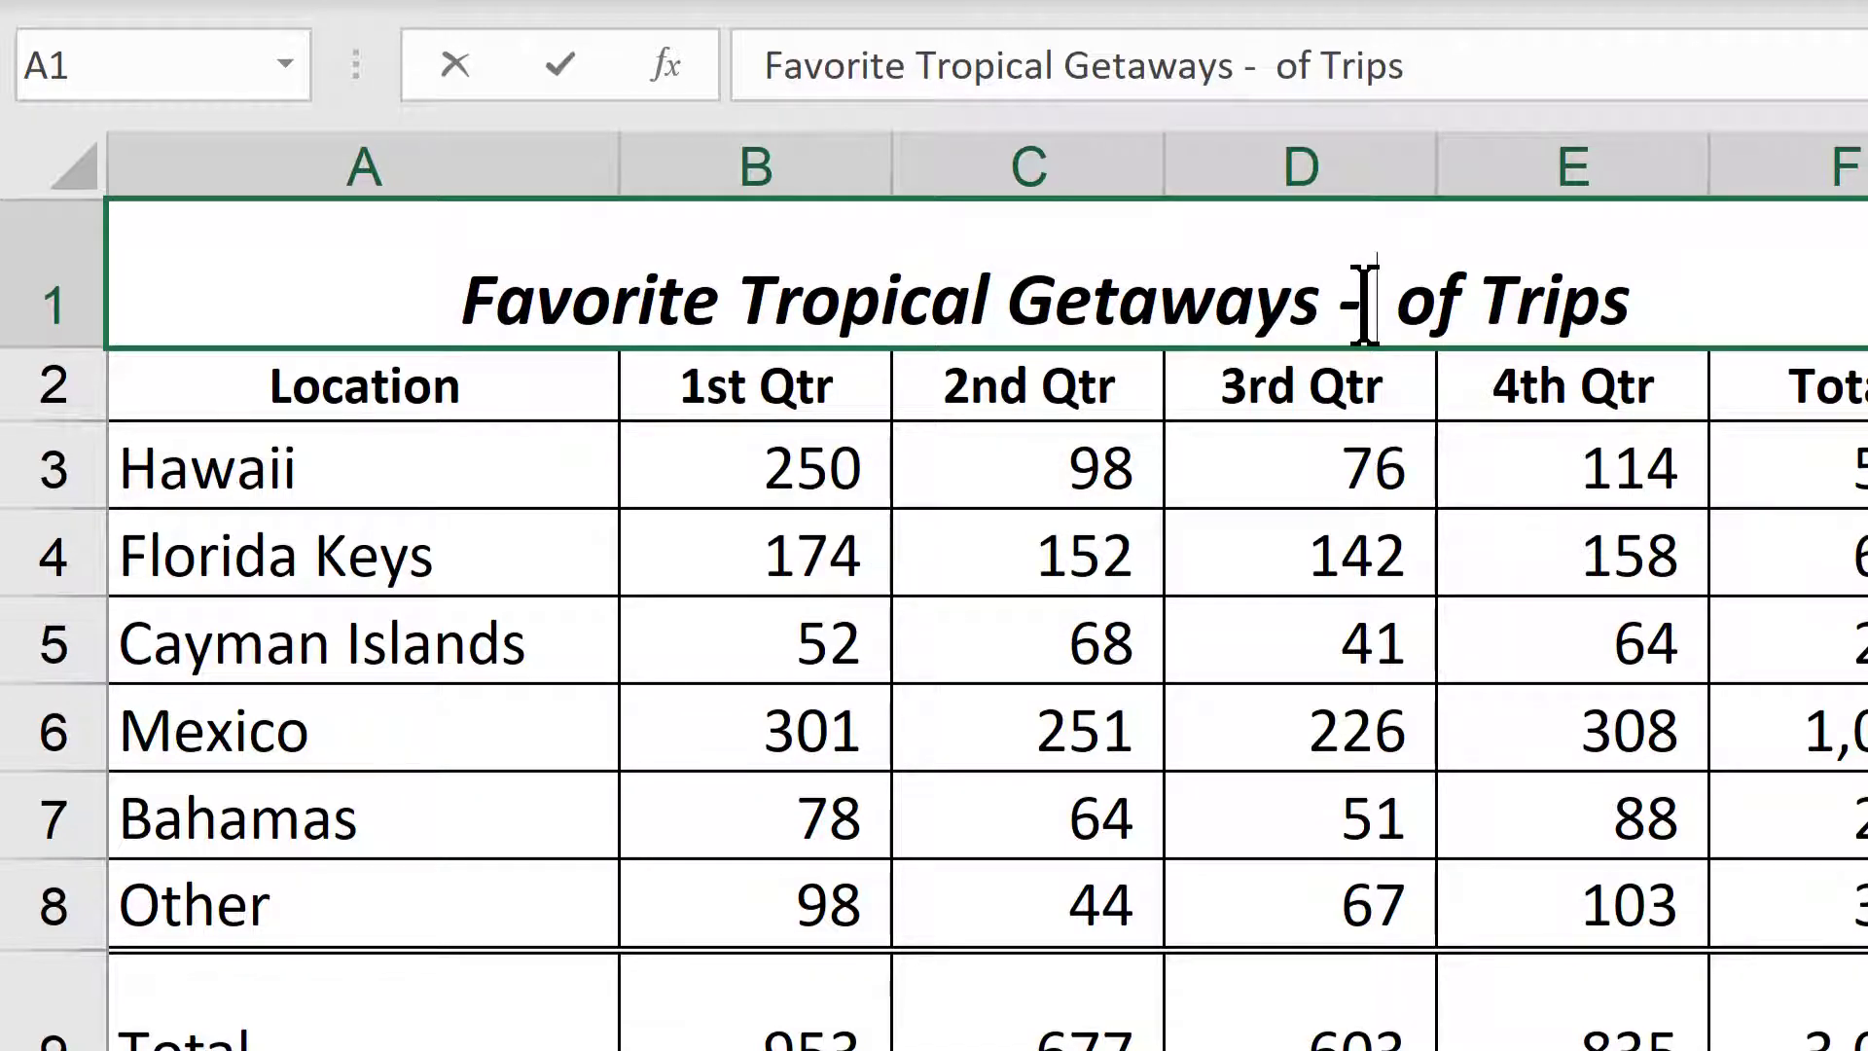
text(Number)
key(BackSpace)
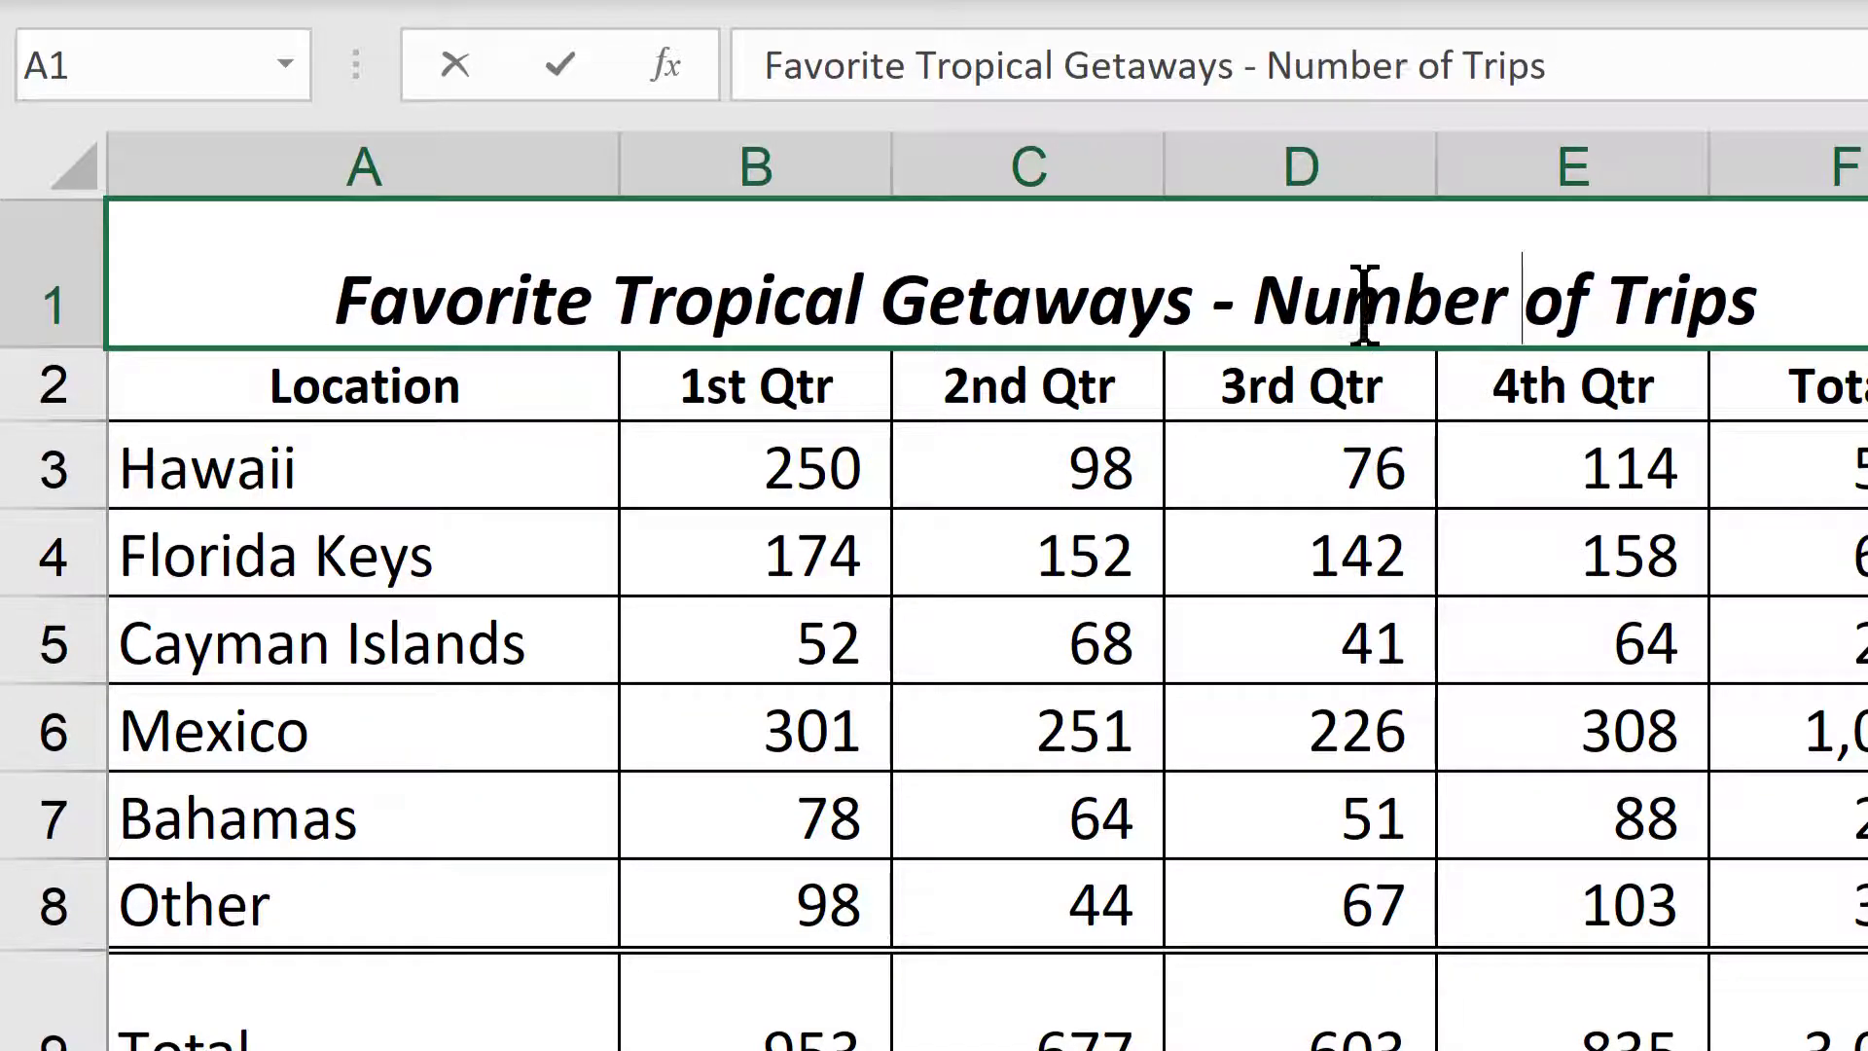
key(Return)
- Clear the contents of Hawaii's 1st Qtr cell, B3
key(Down)
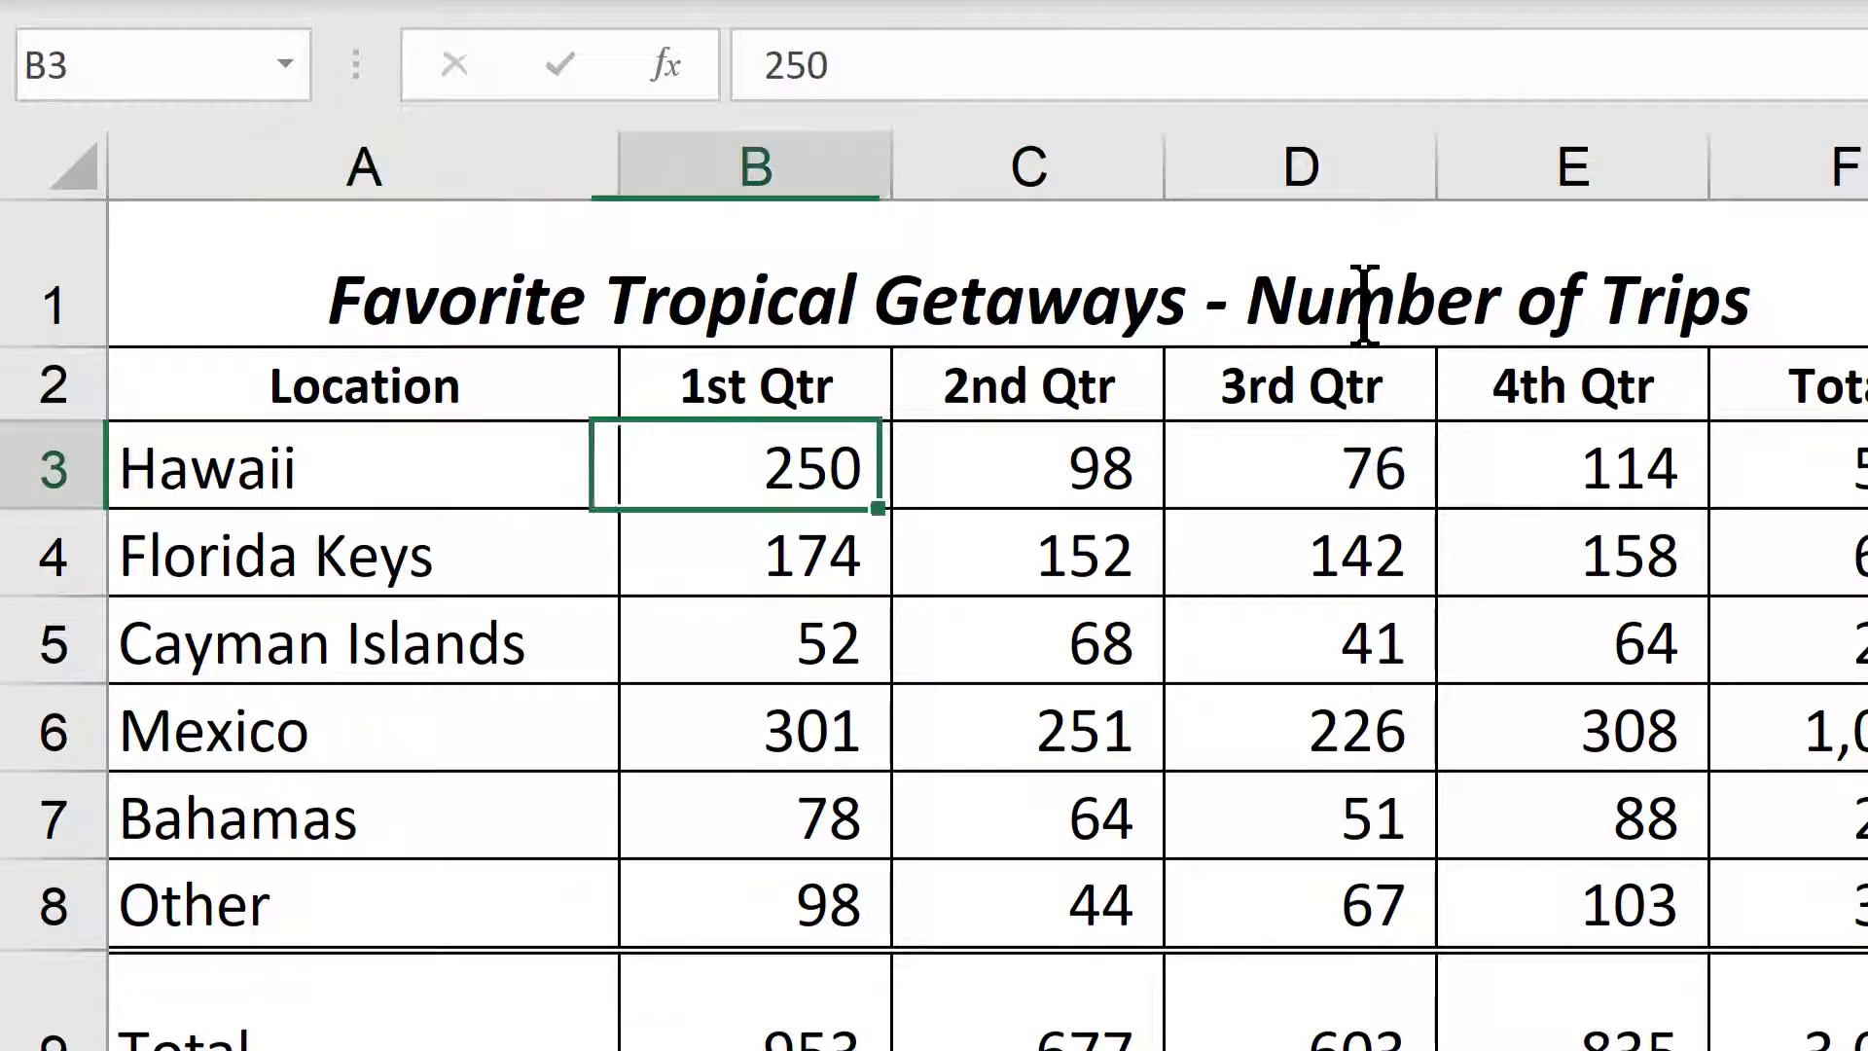
key(Right)
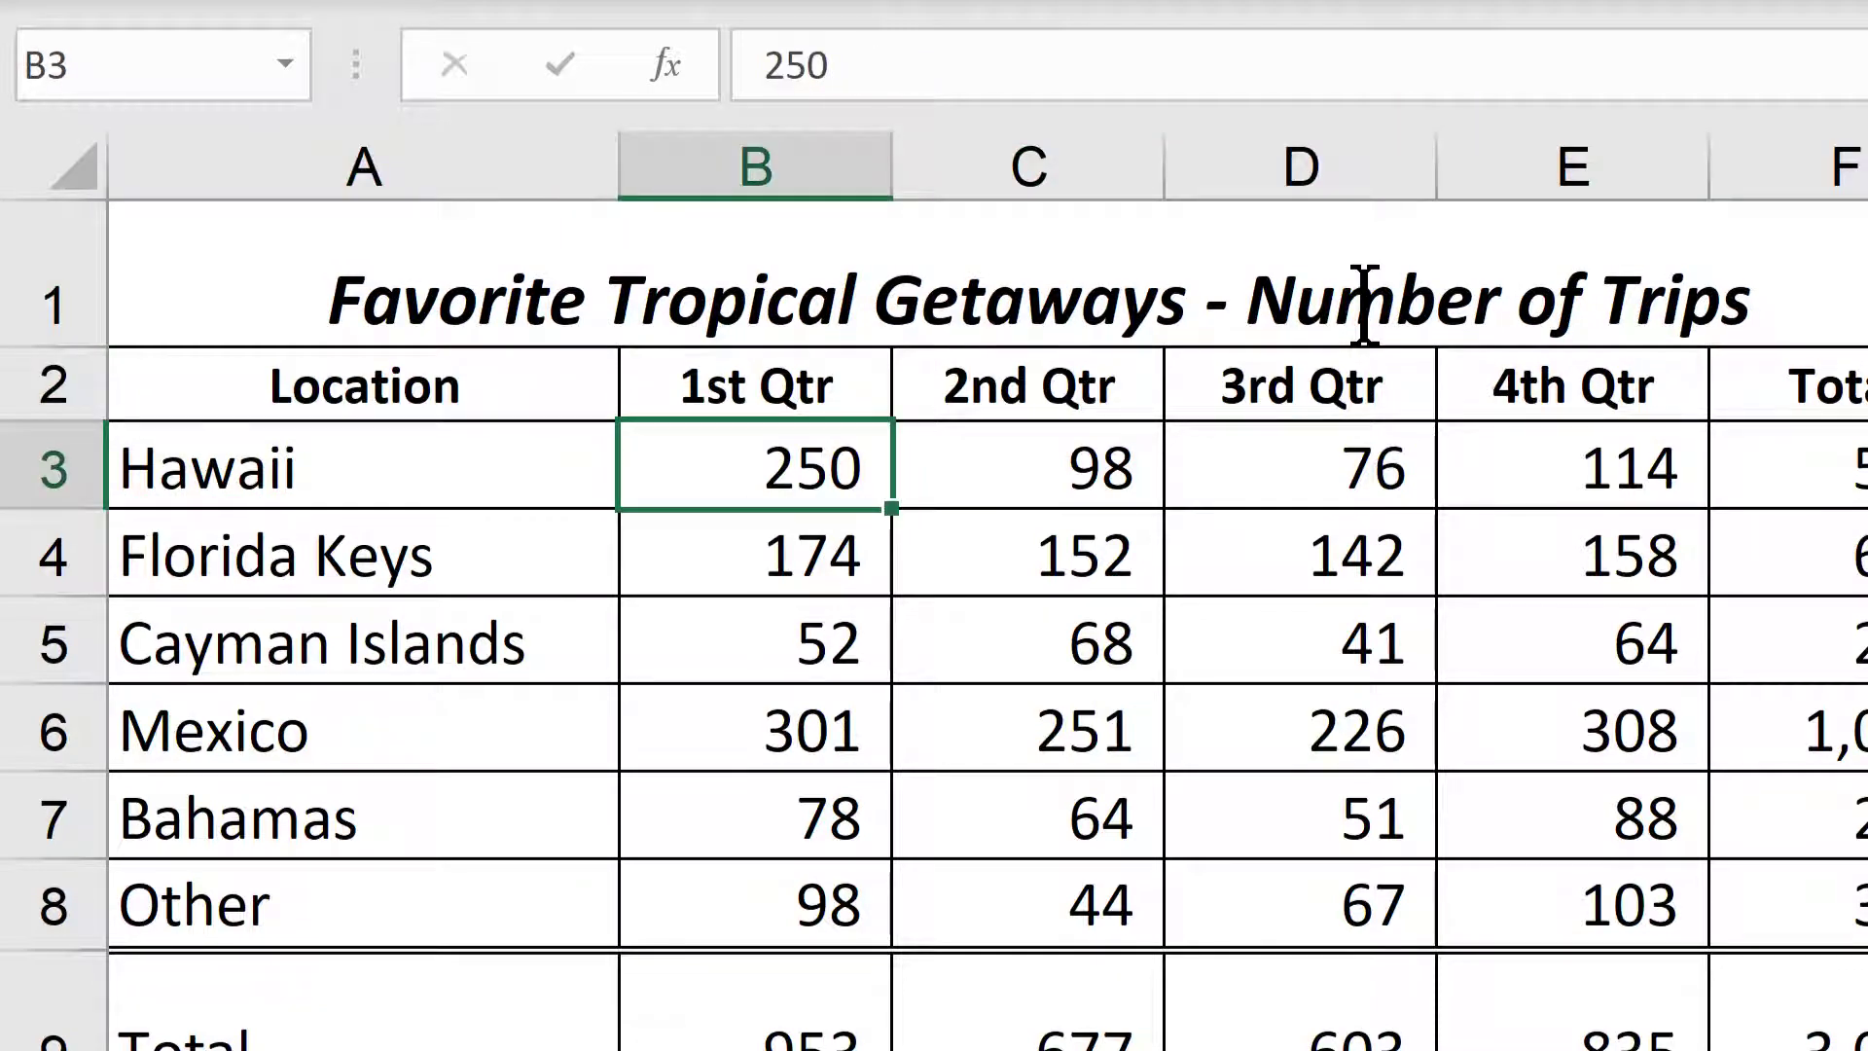
key(Delete)
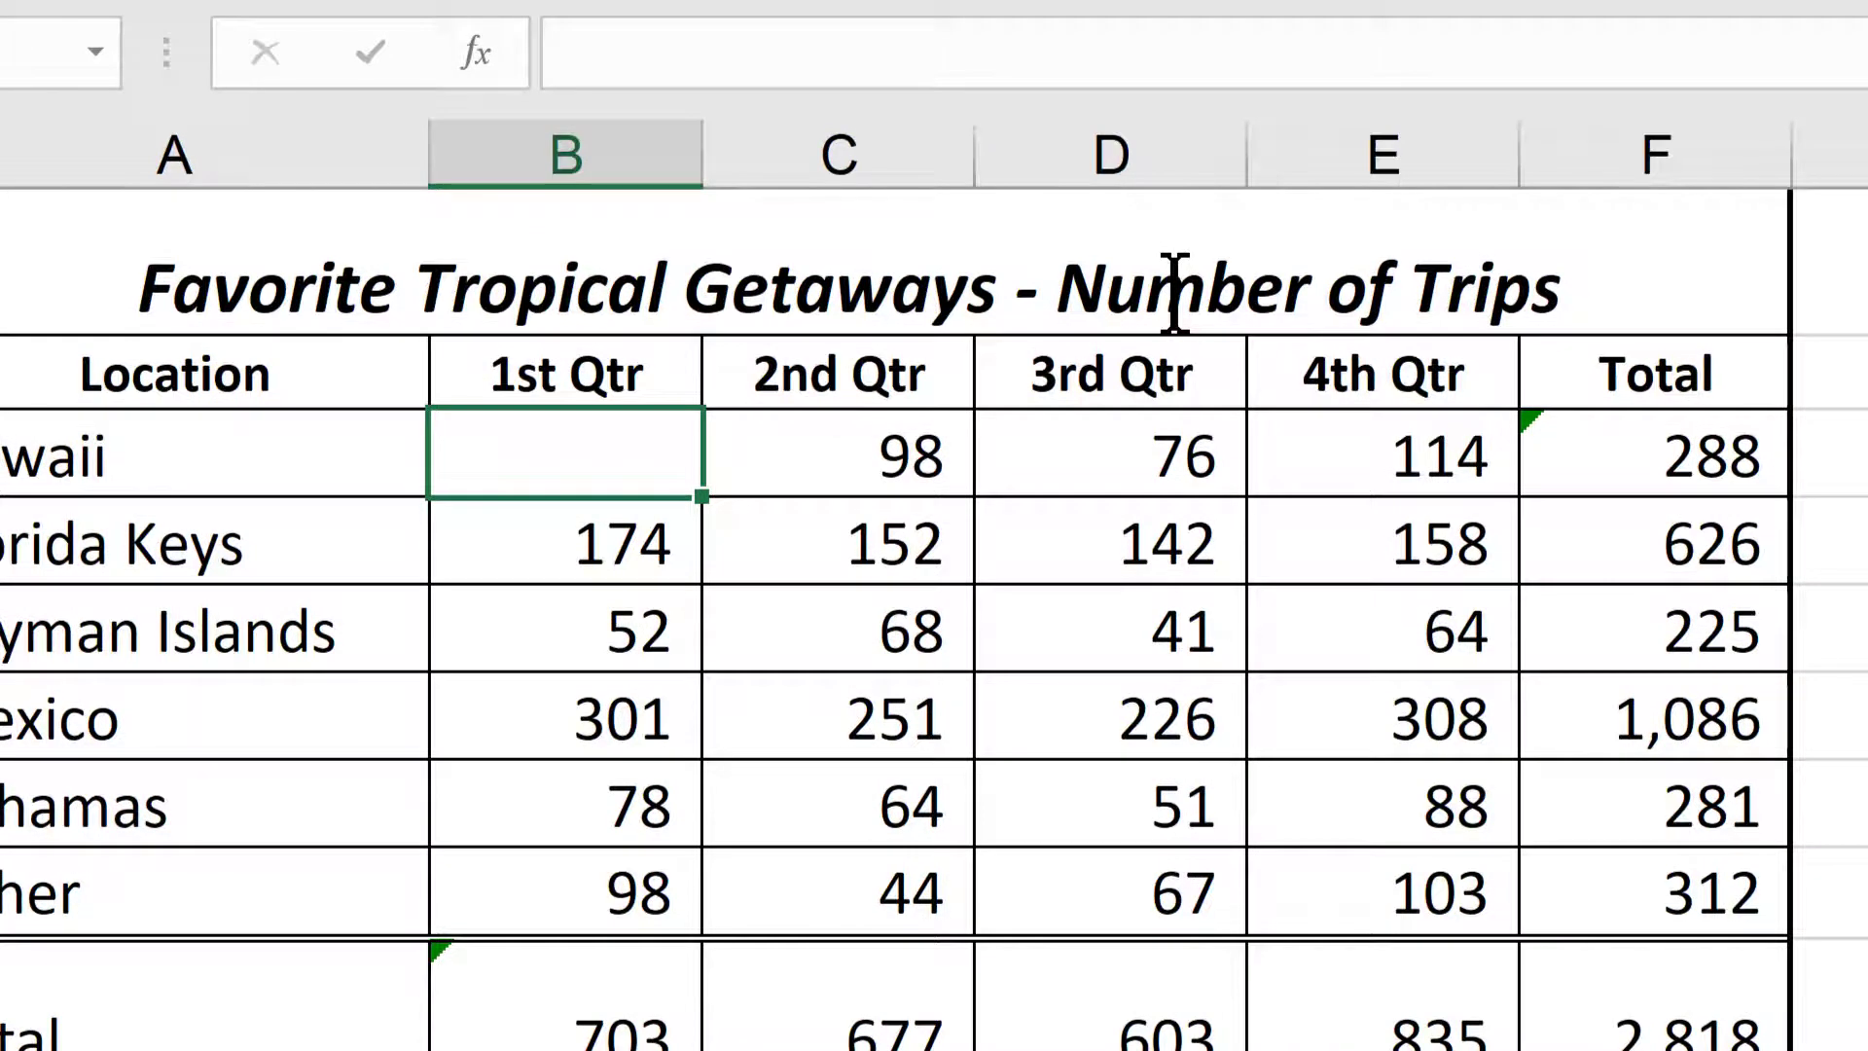
- Replace the "Total" column heading in cell F2 with "Annual"
click(1844, 394)
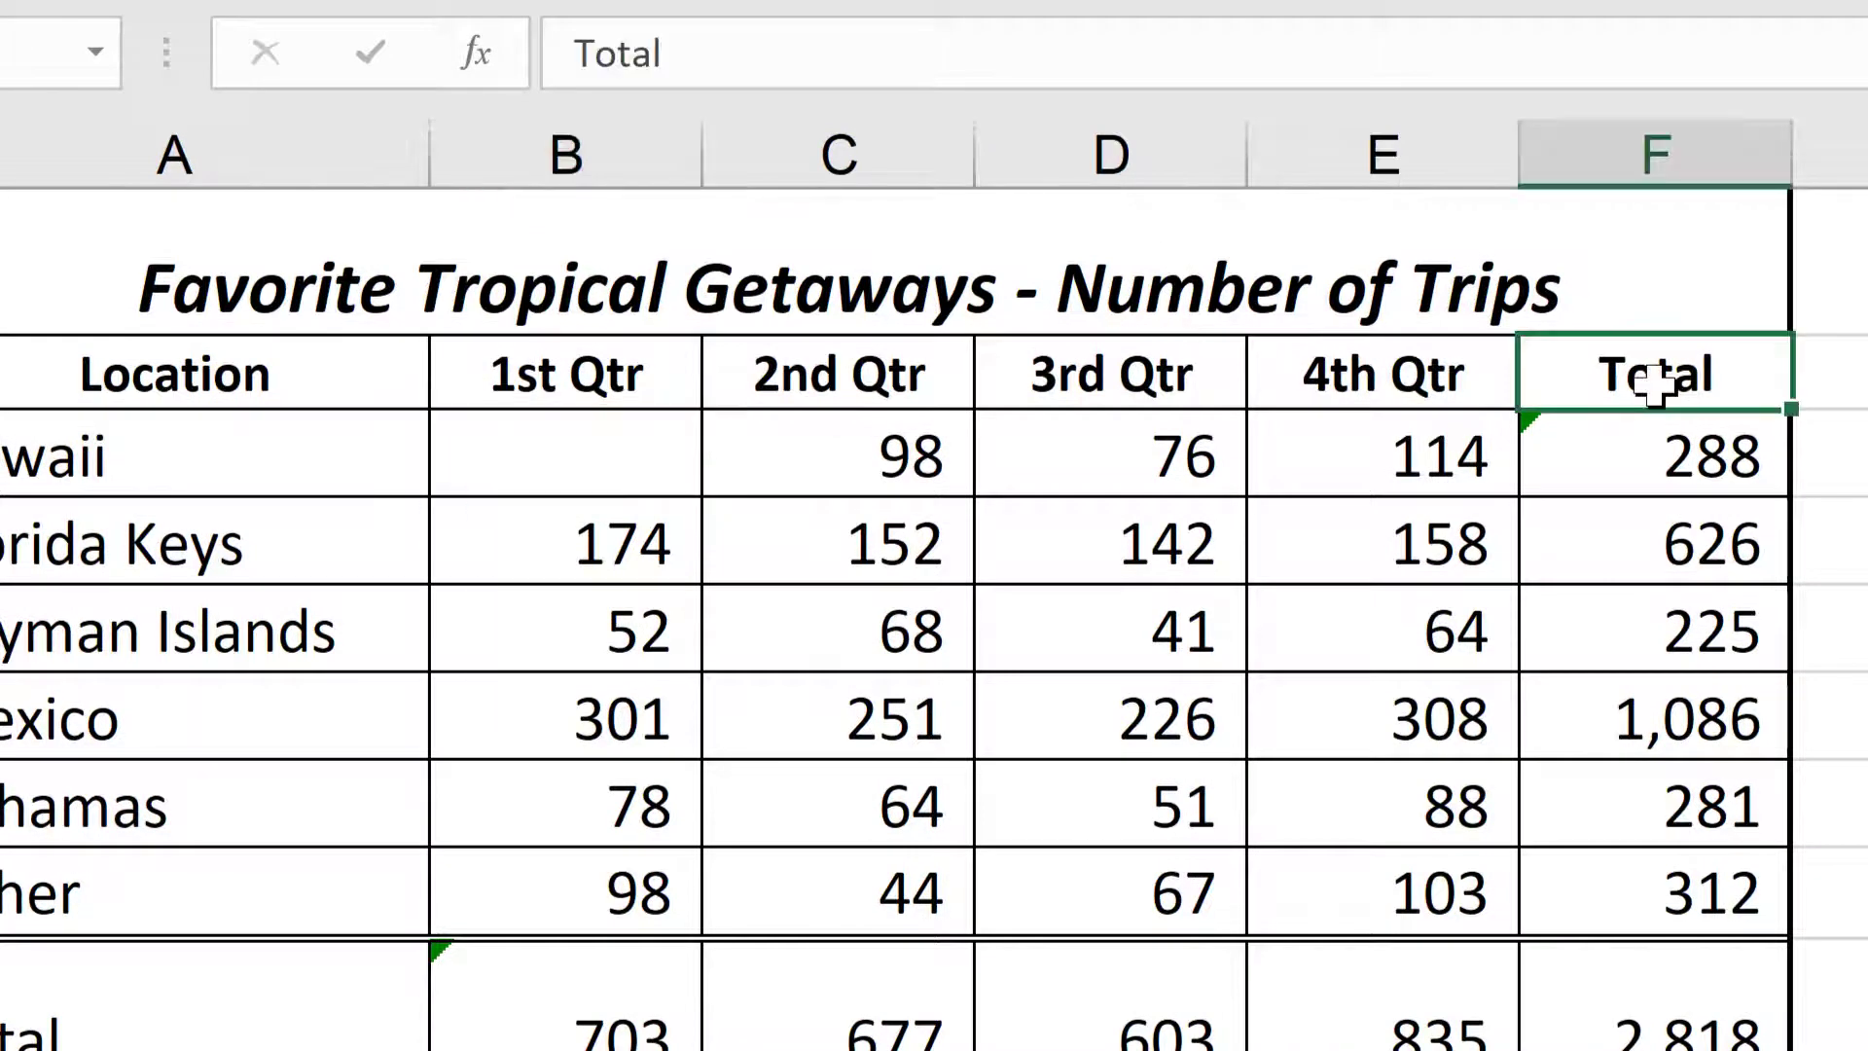
key(Delete)
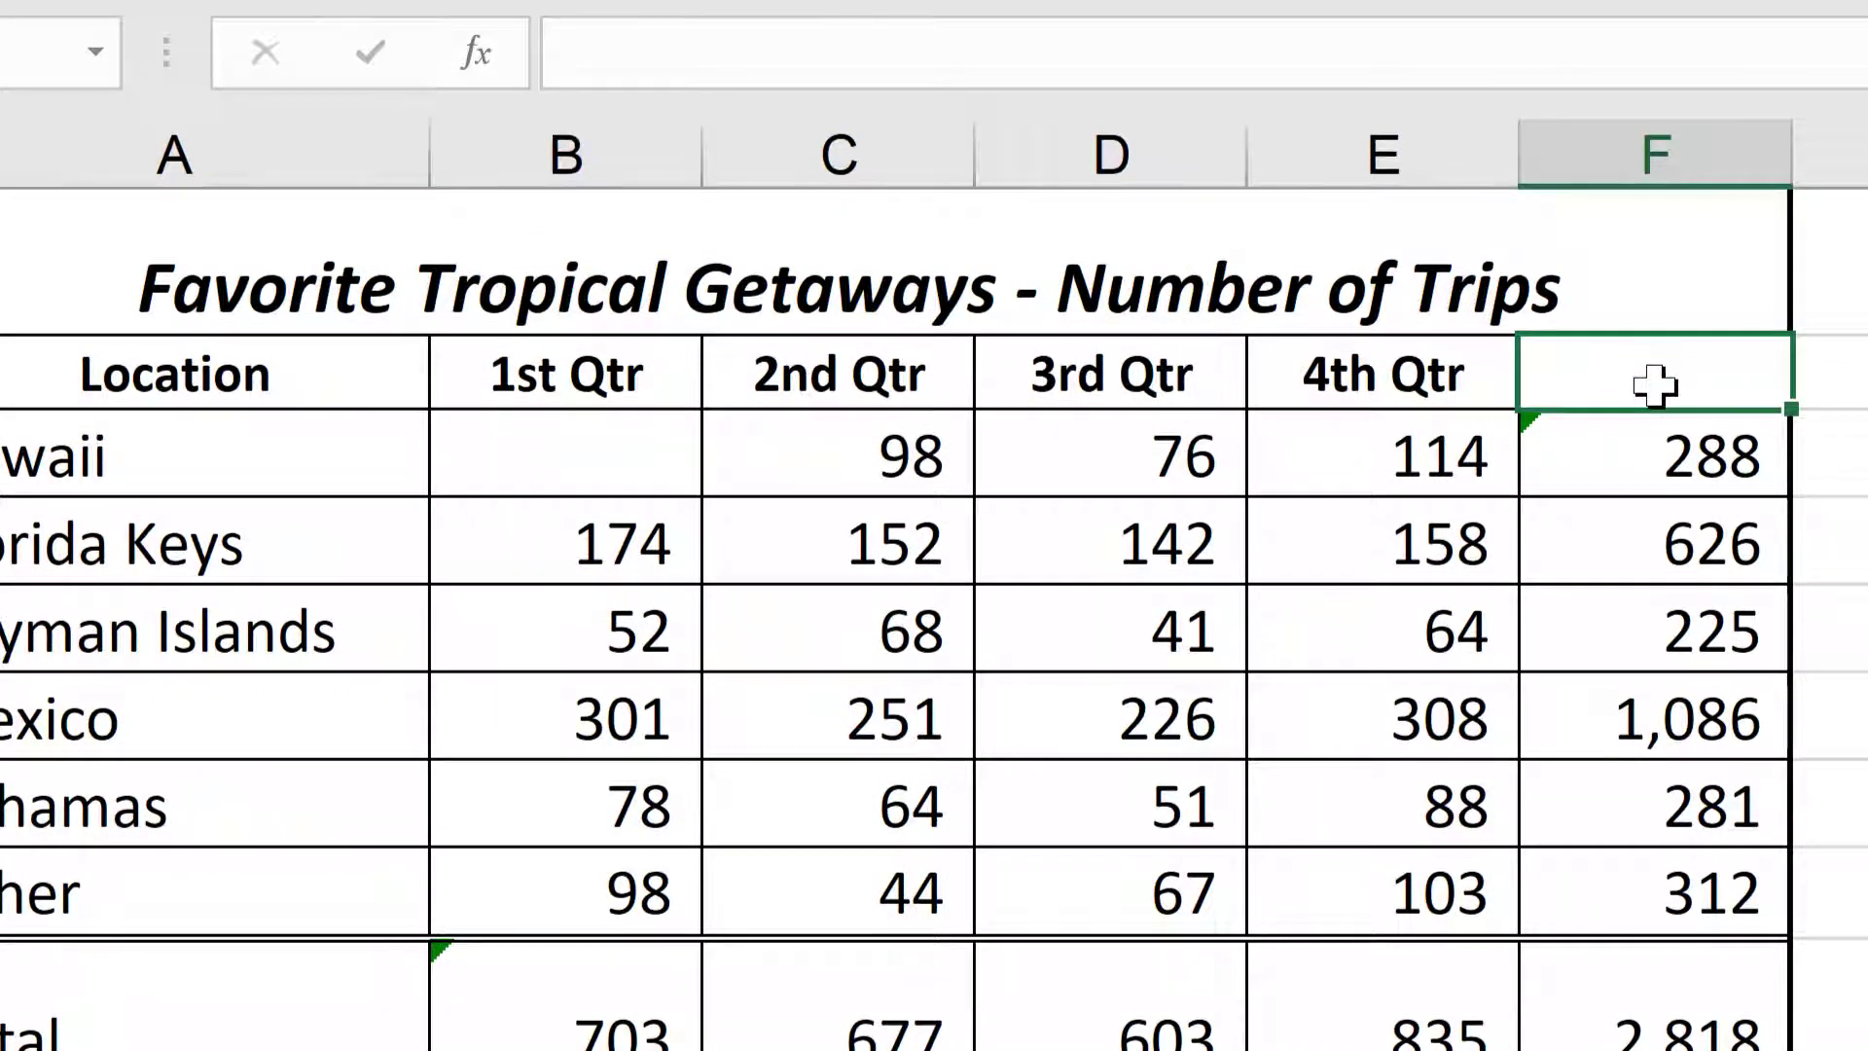
text(Annual)
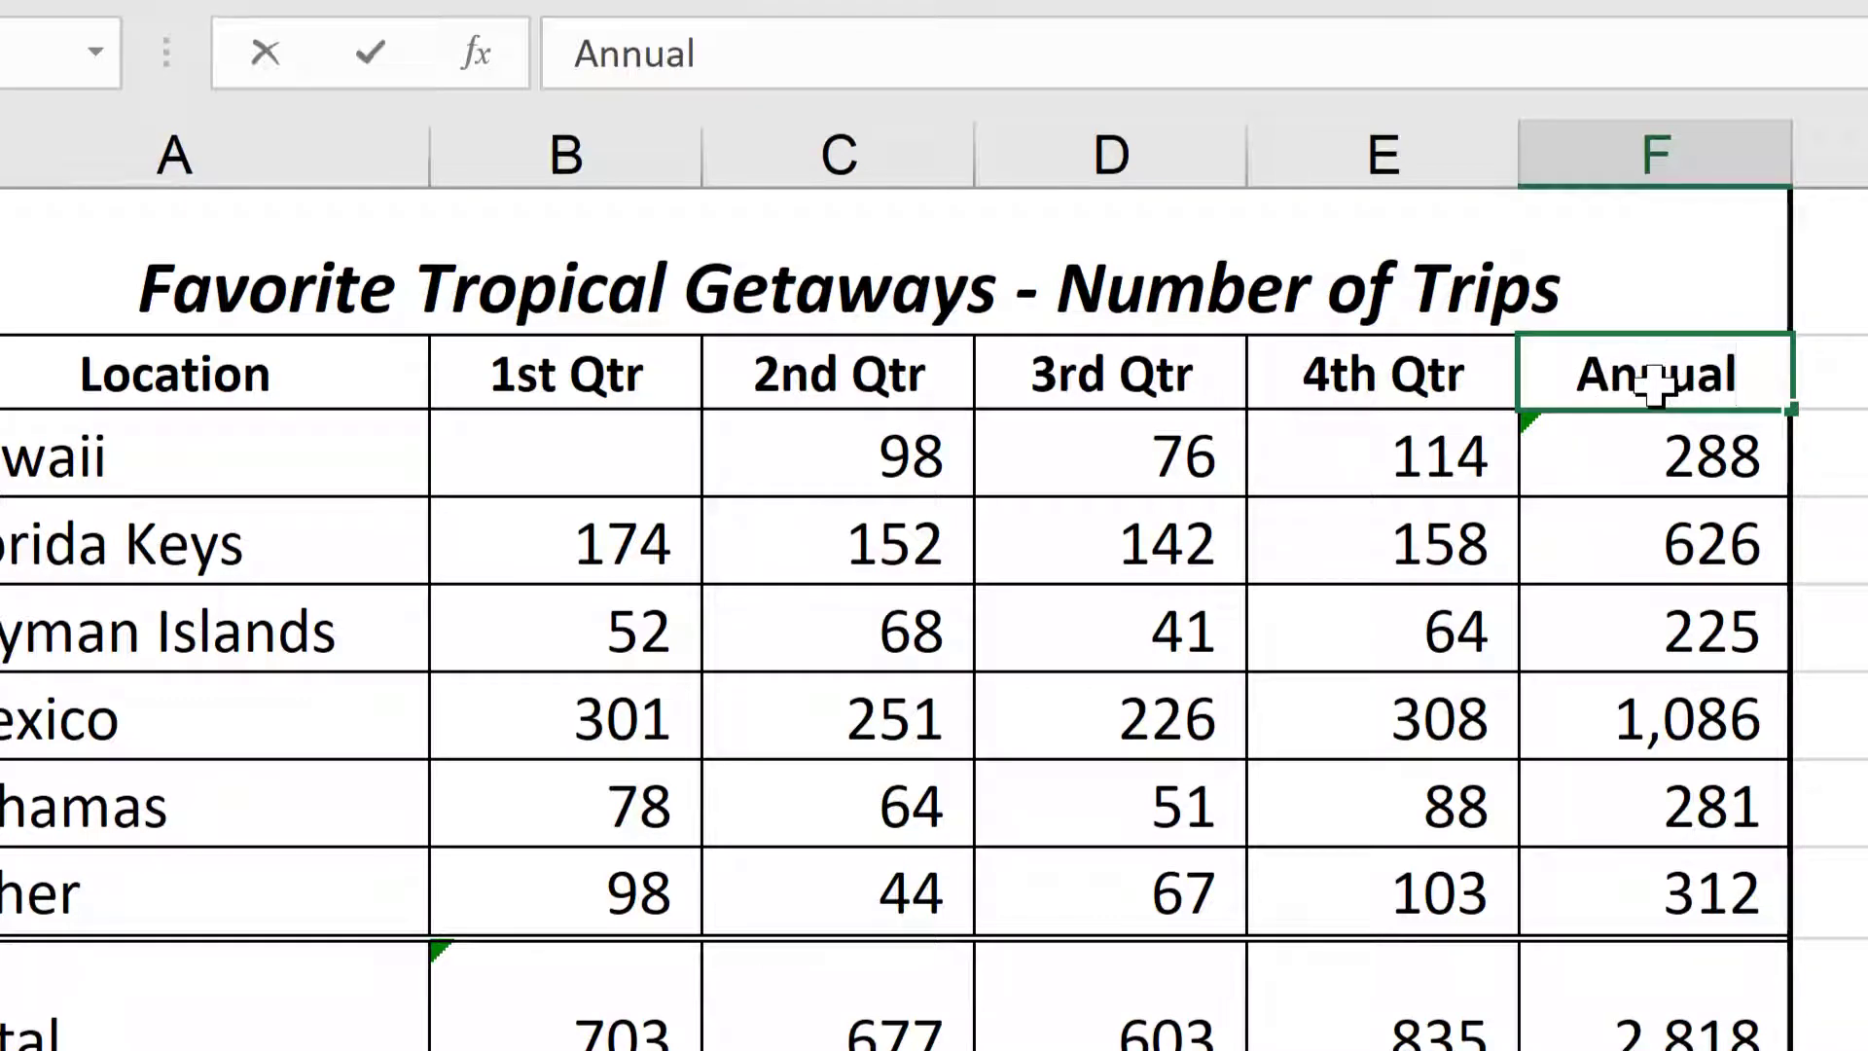
key(ctrl+Return)
key(Down)
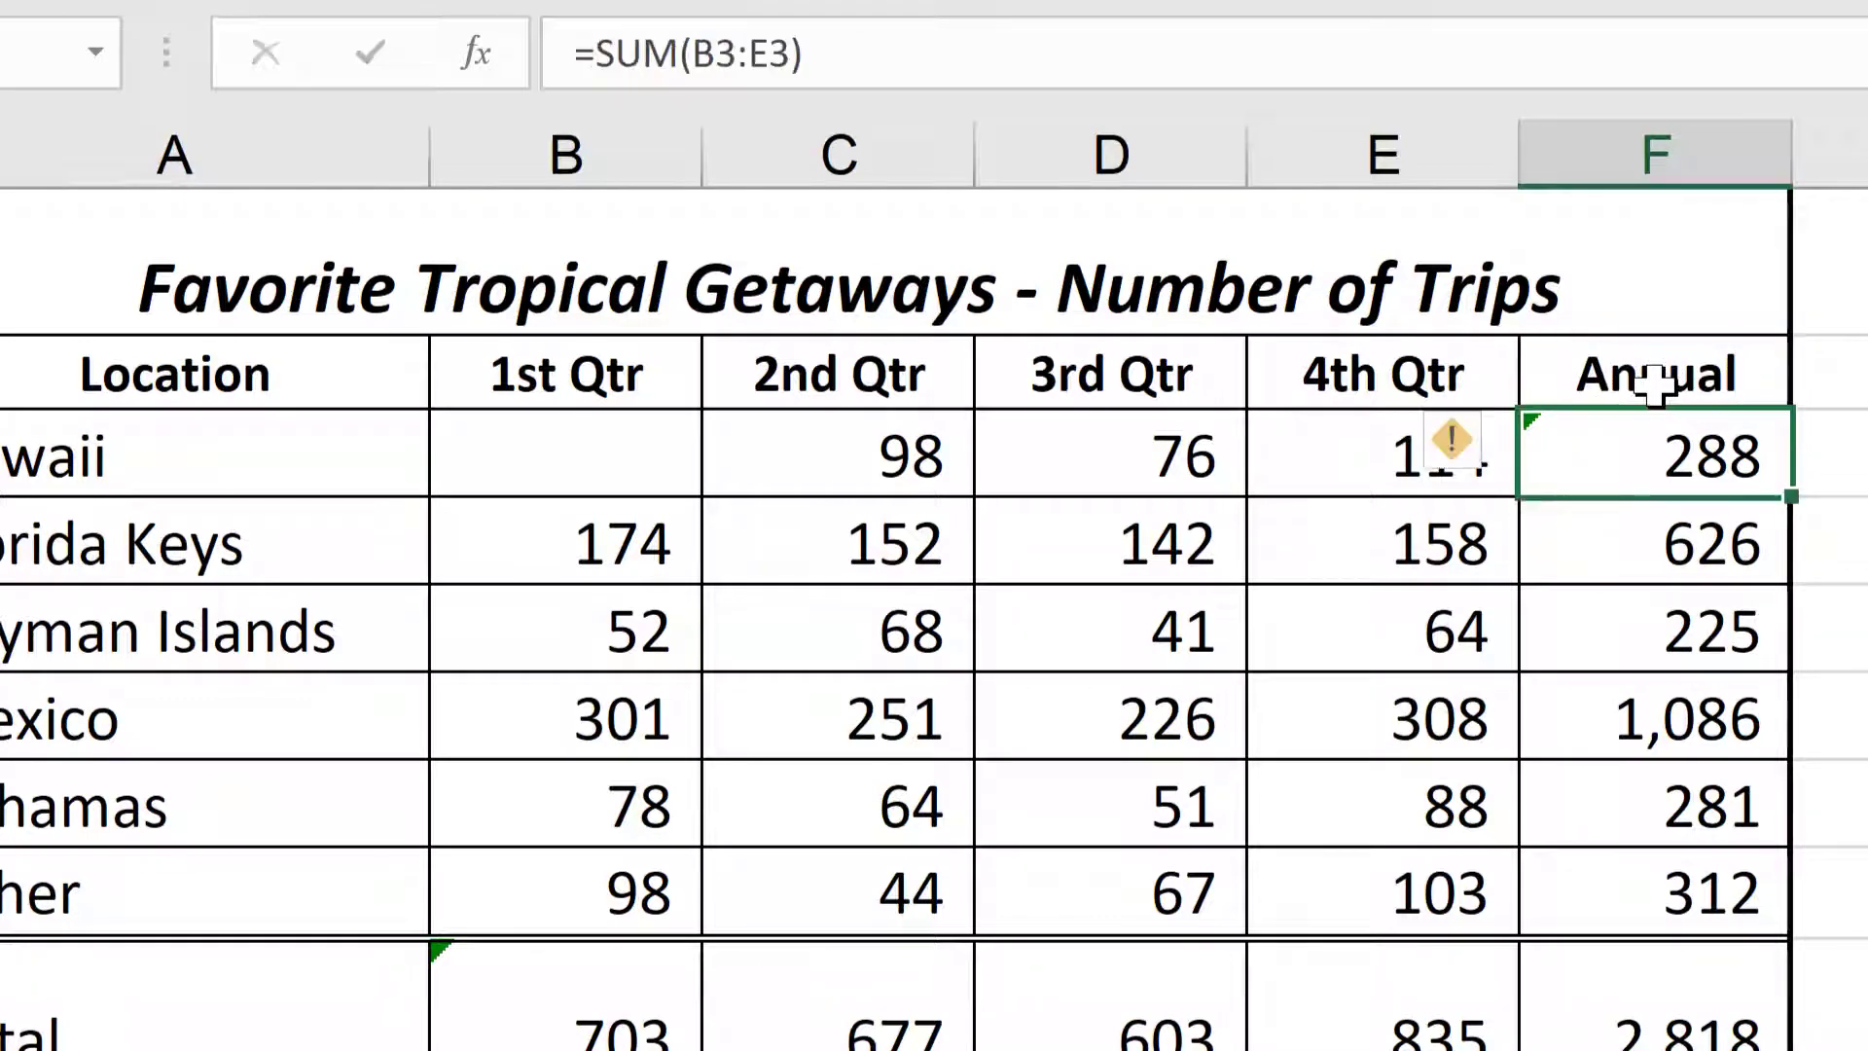
- Select the "Annual" heading cell and view the available options for clearing cells
click(1656, 386)
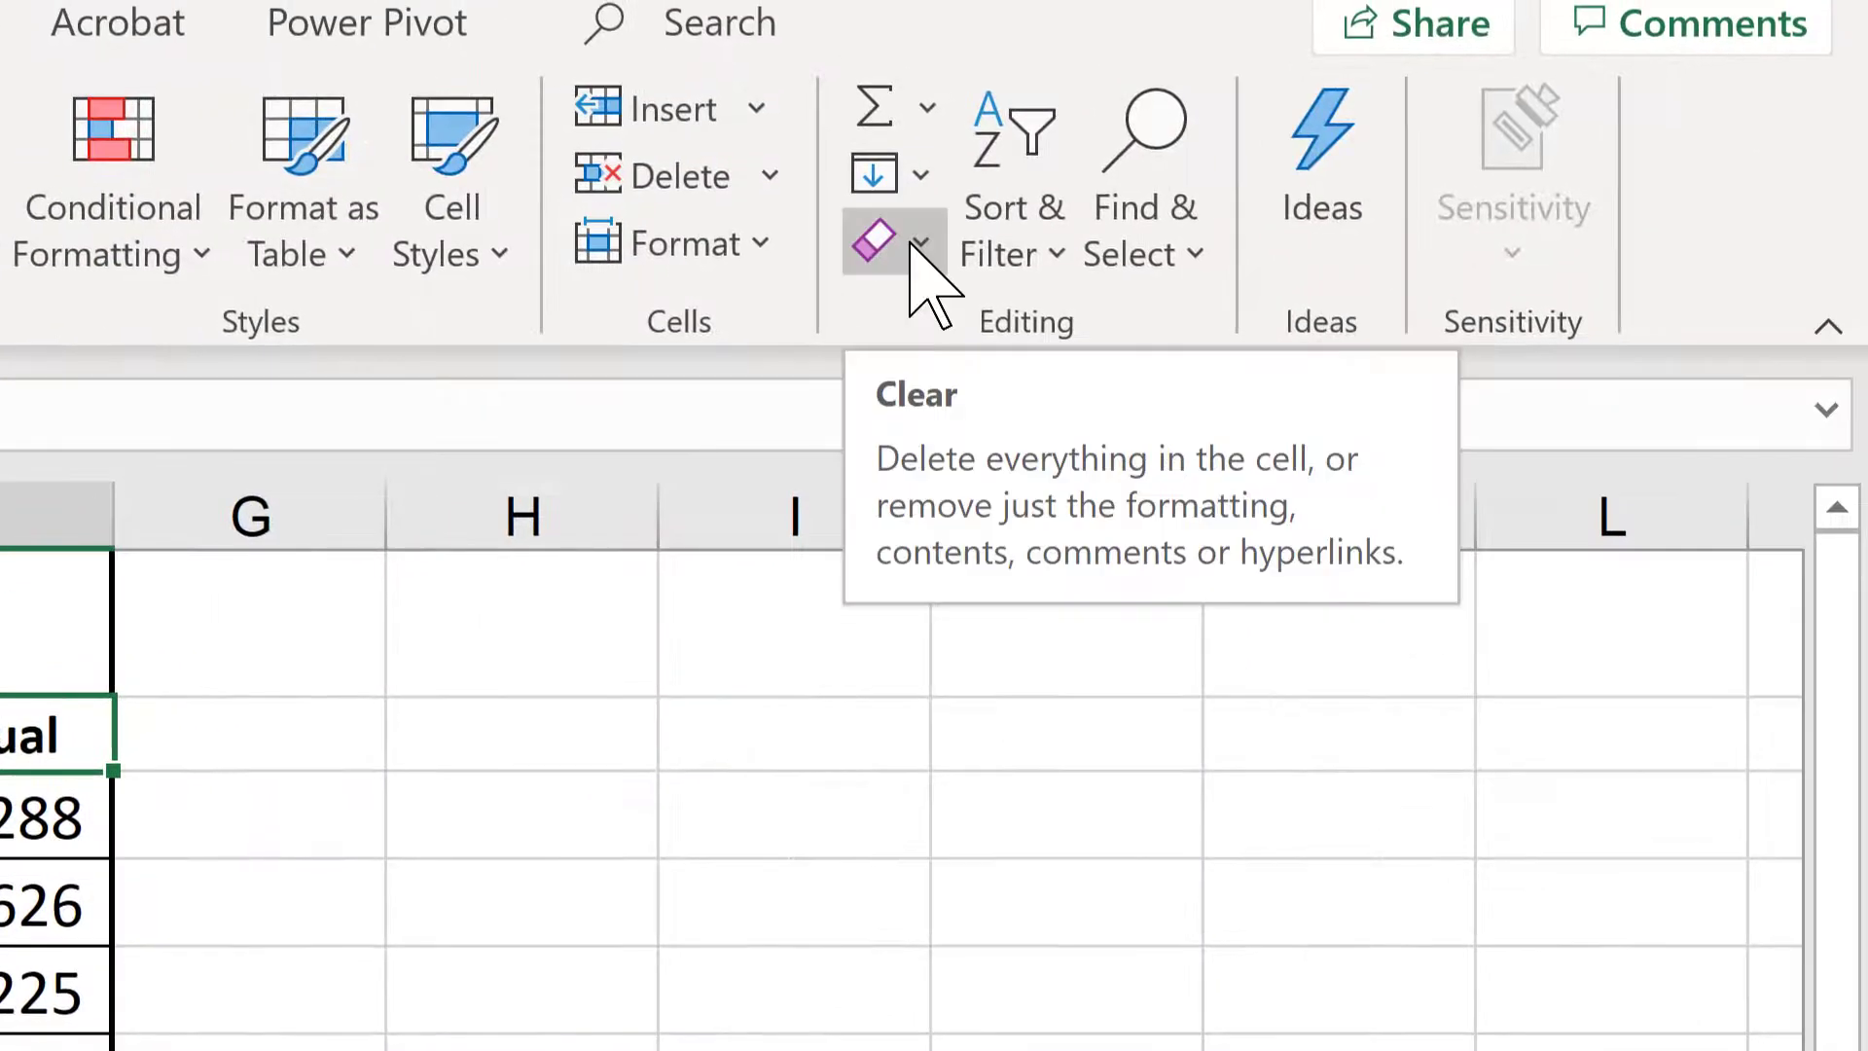
click(918, 244)
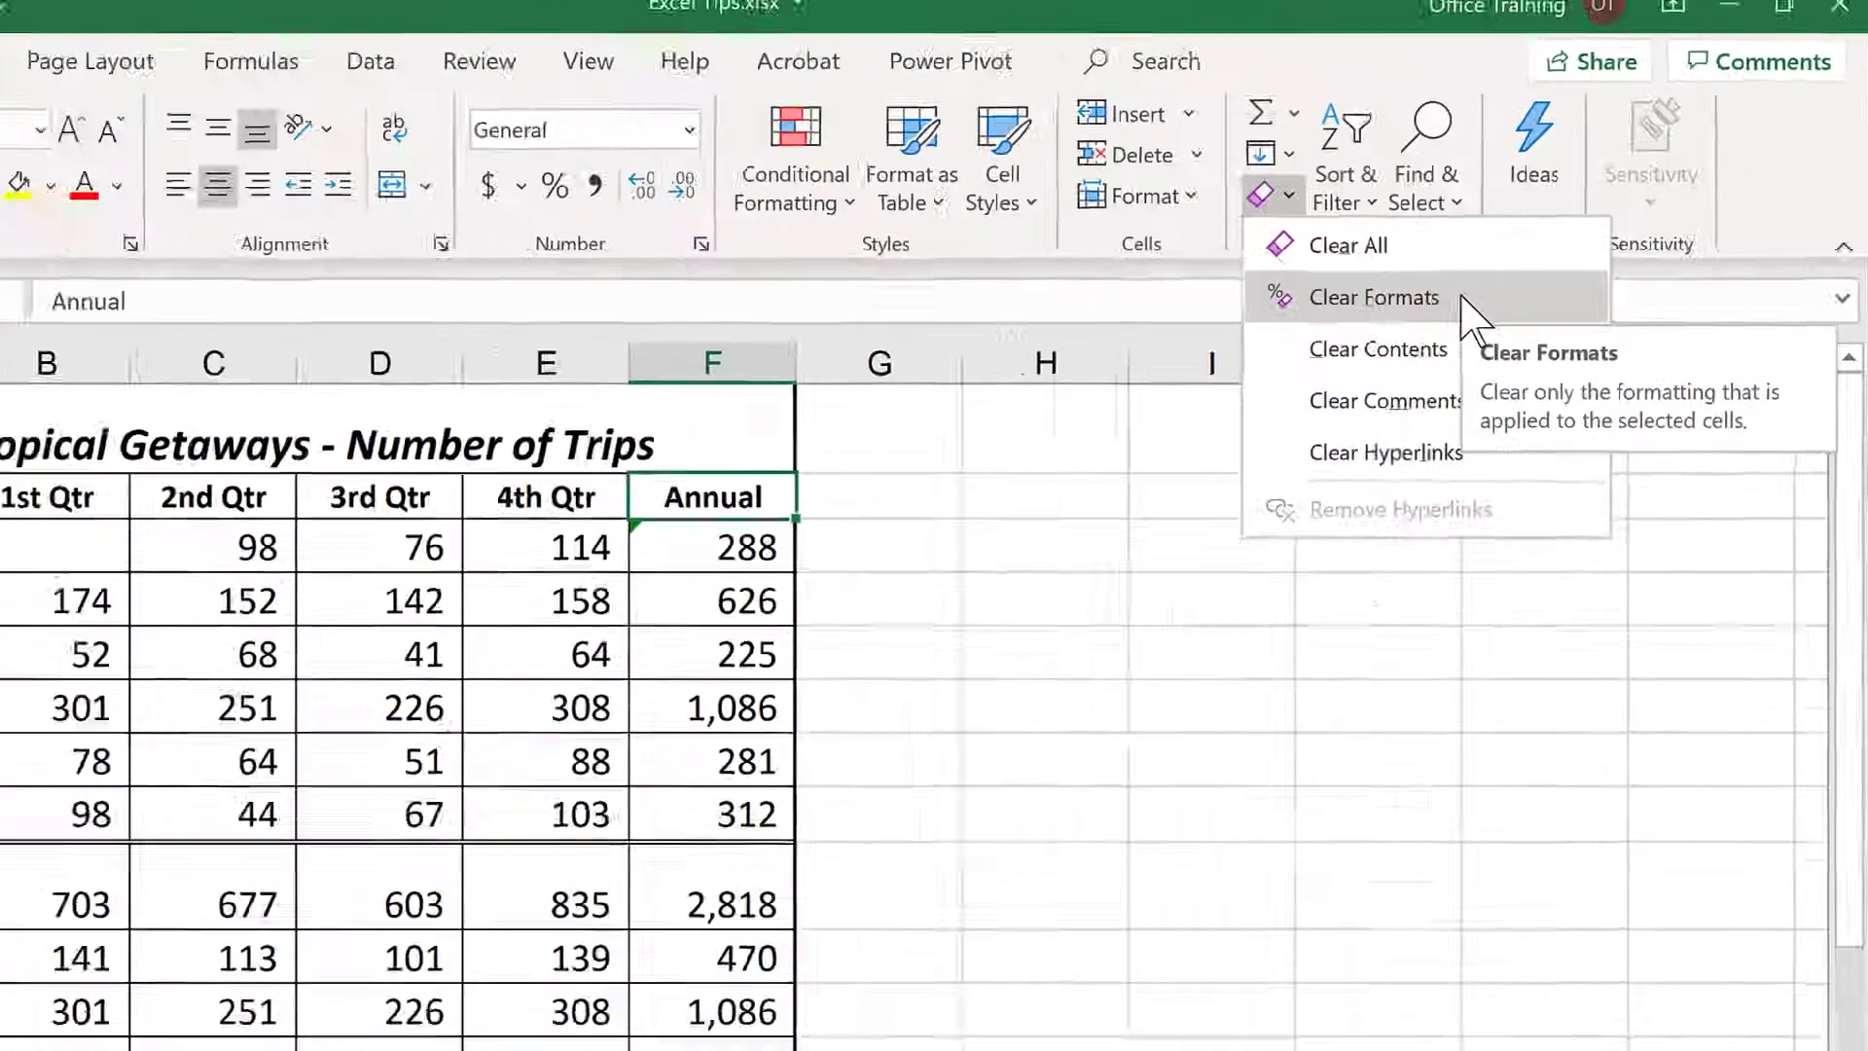
- Enter 300 as Hawaii's 1st Qtr value in cell B3
click(340, 473)
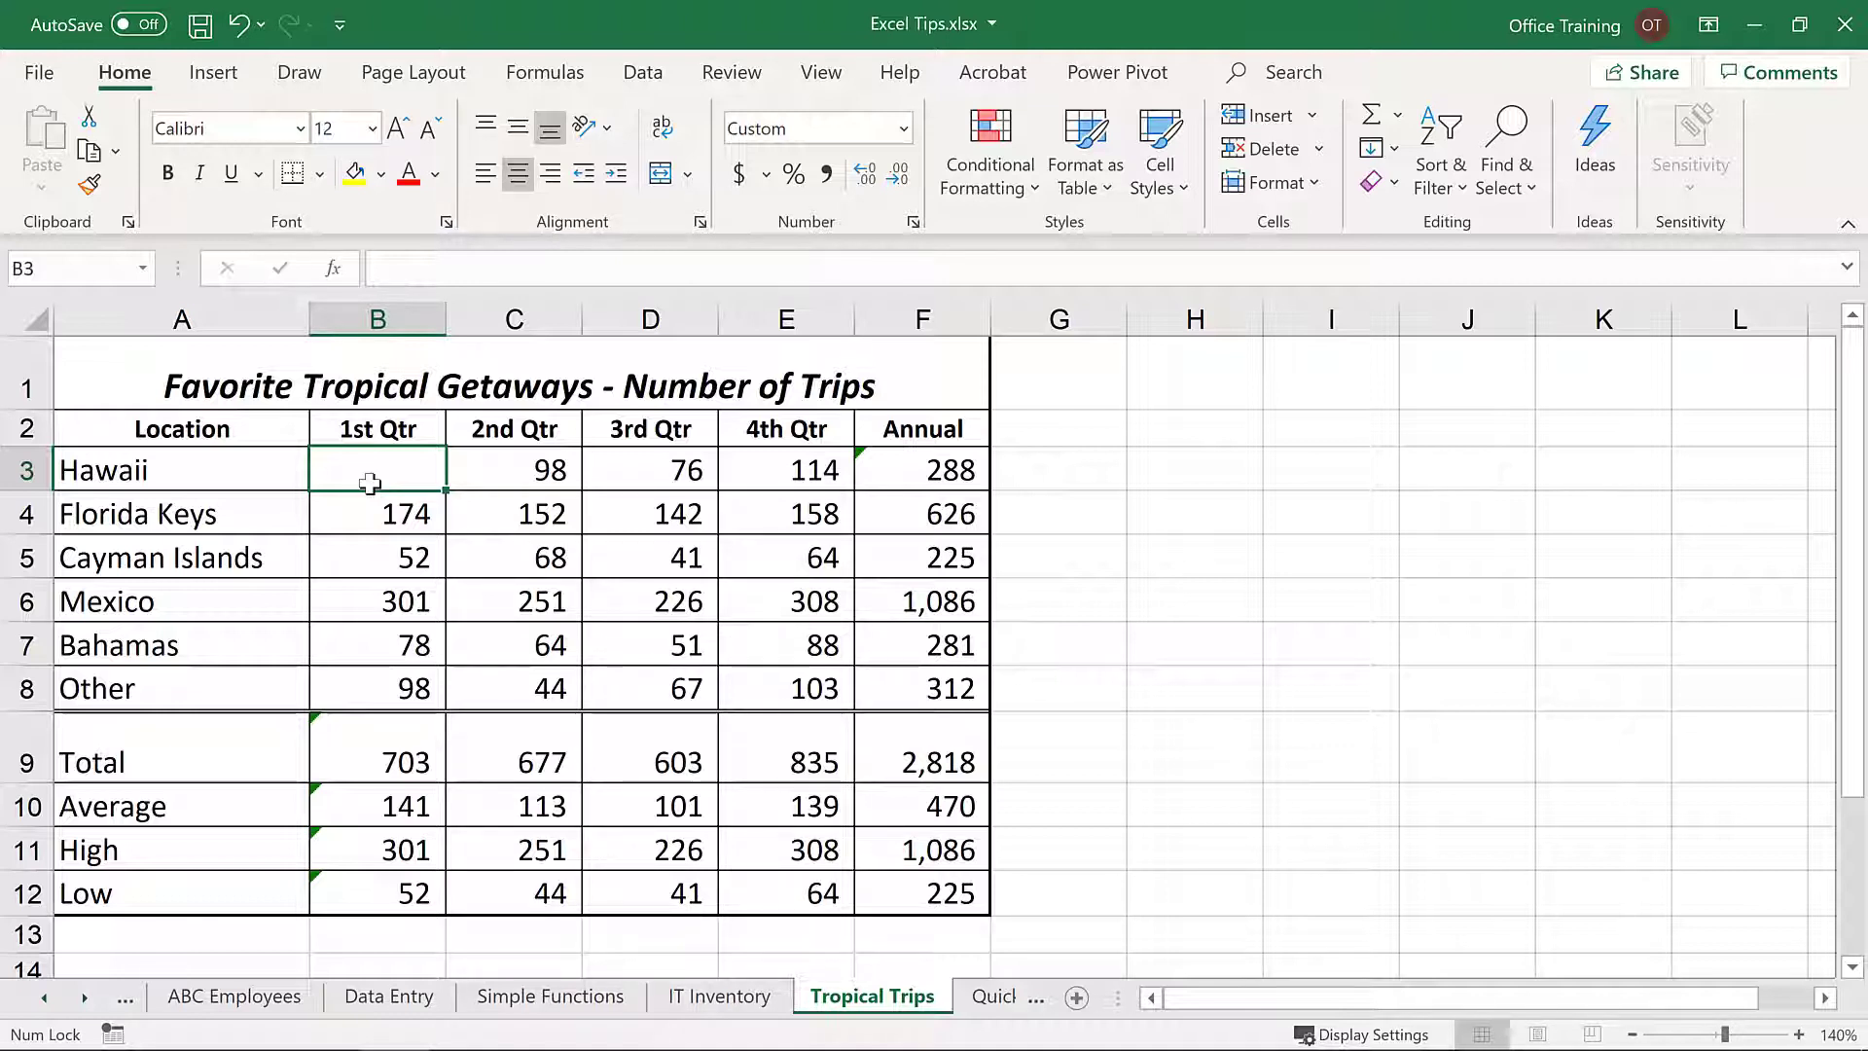
key(ctrl+z)
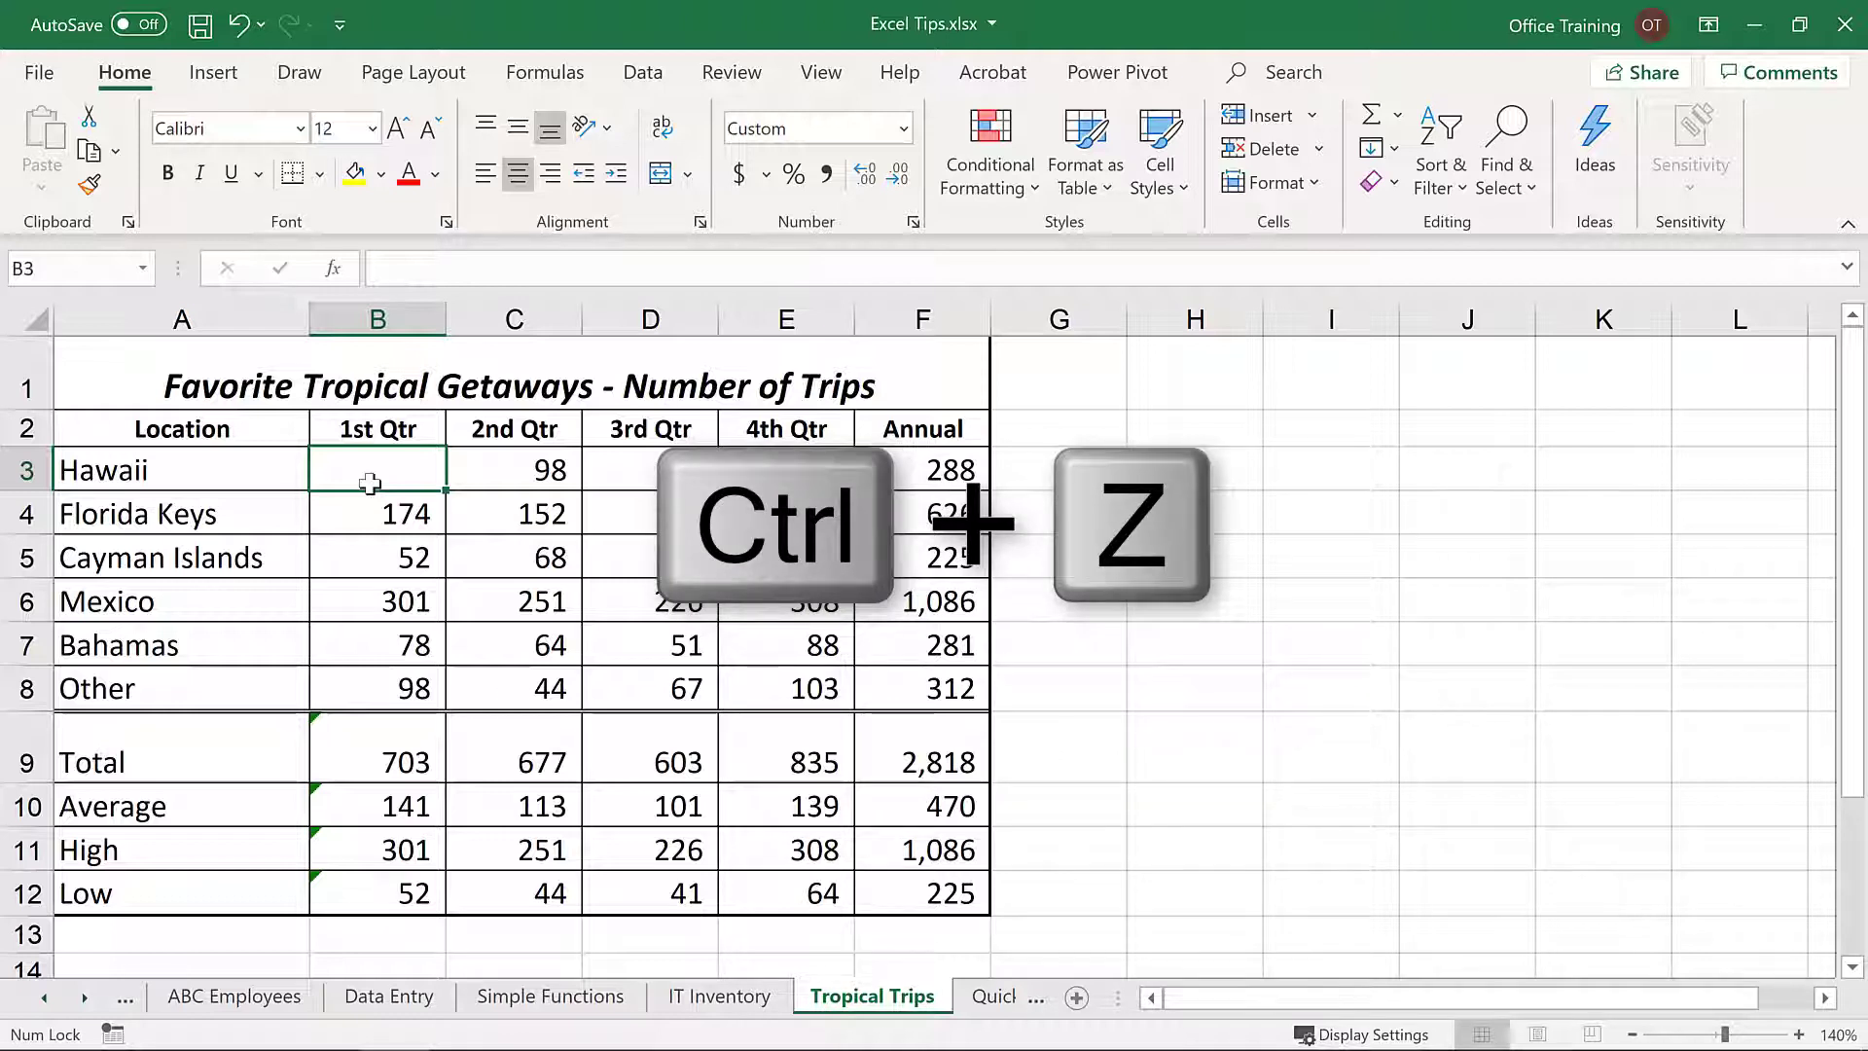
text(300)
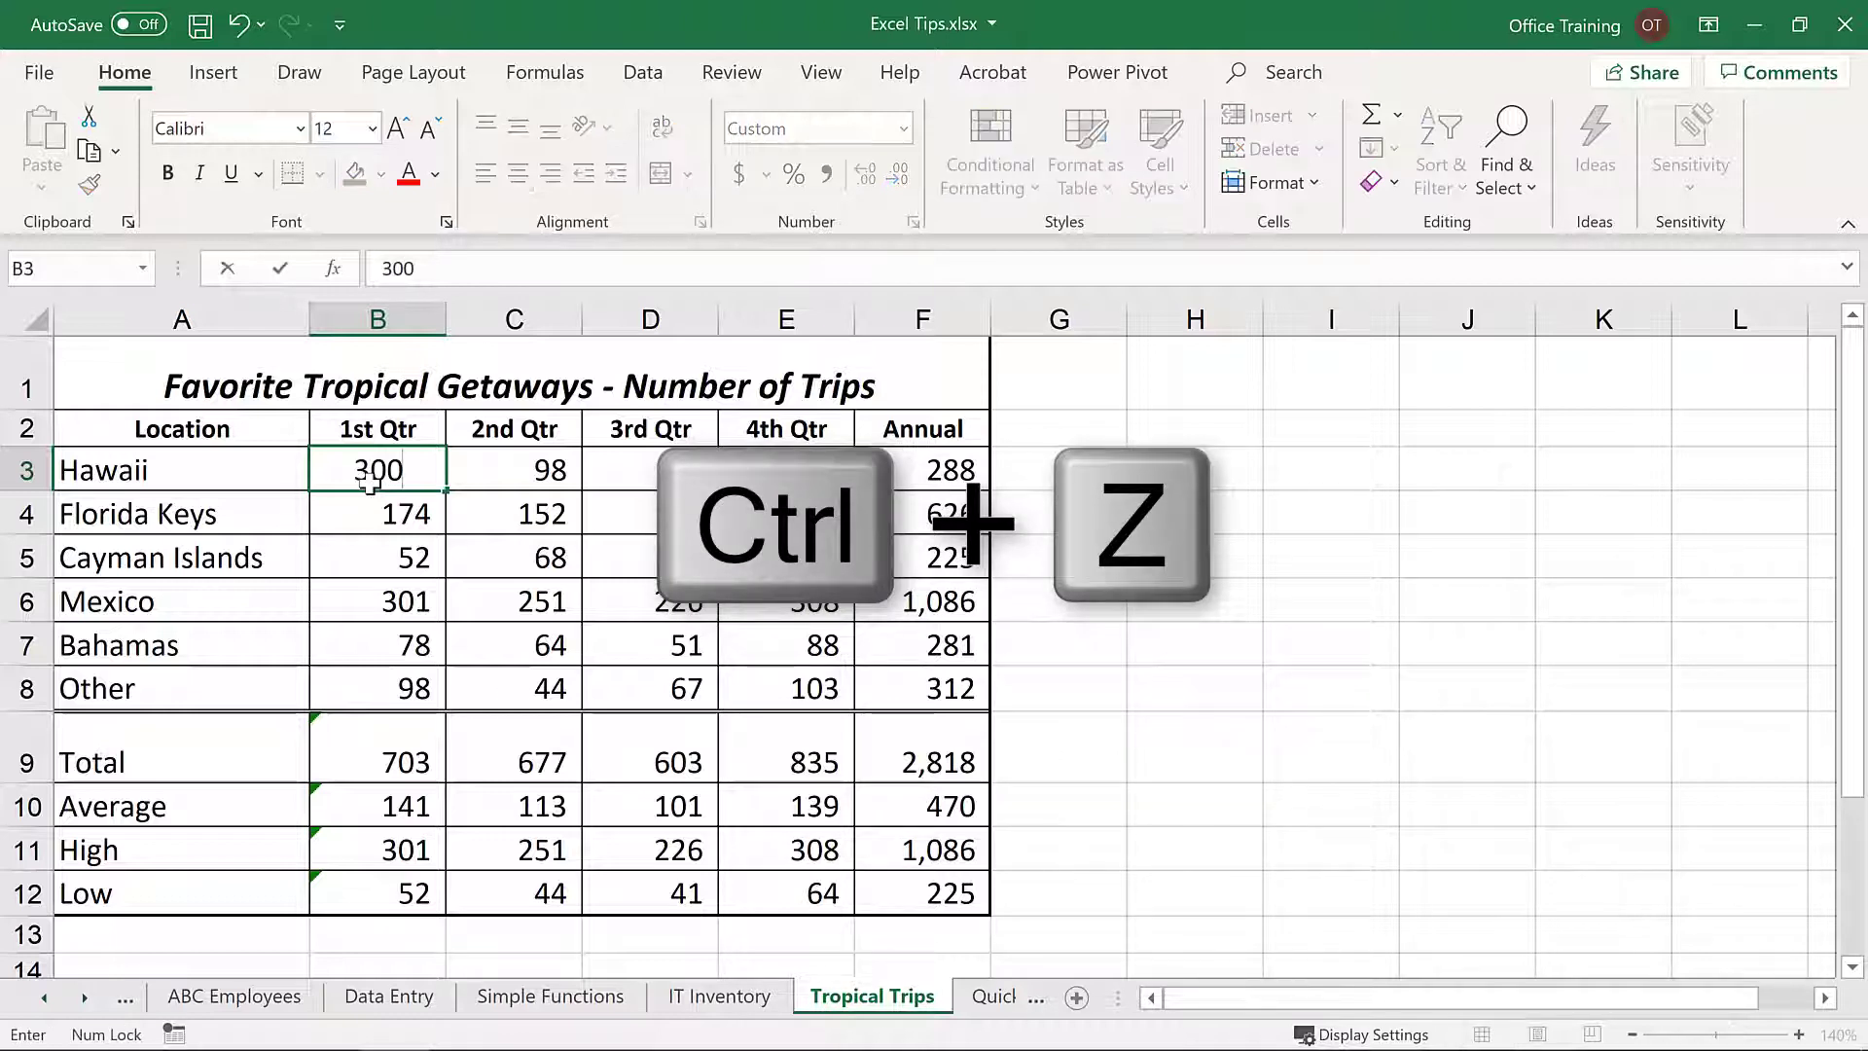
key(Return)
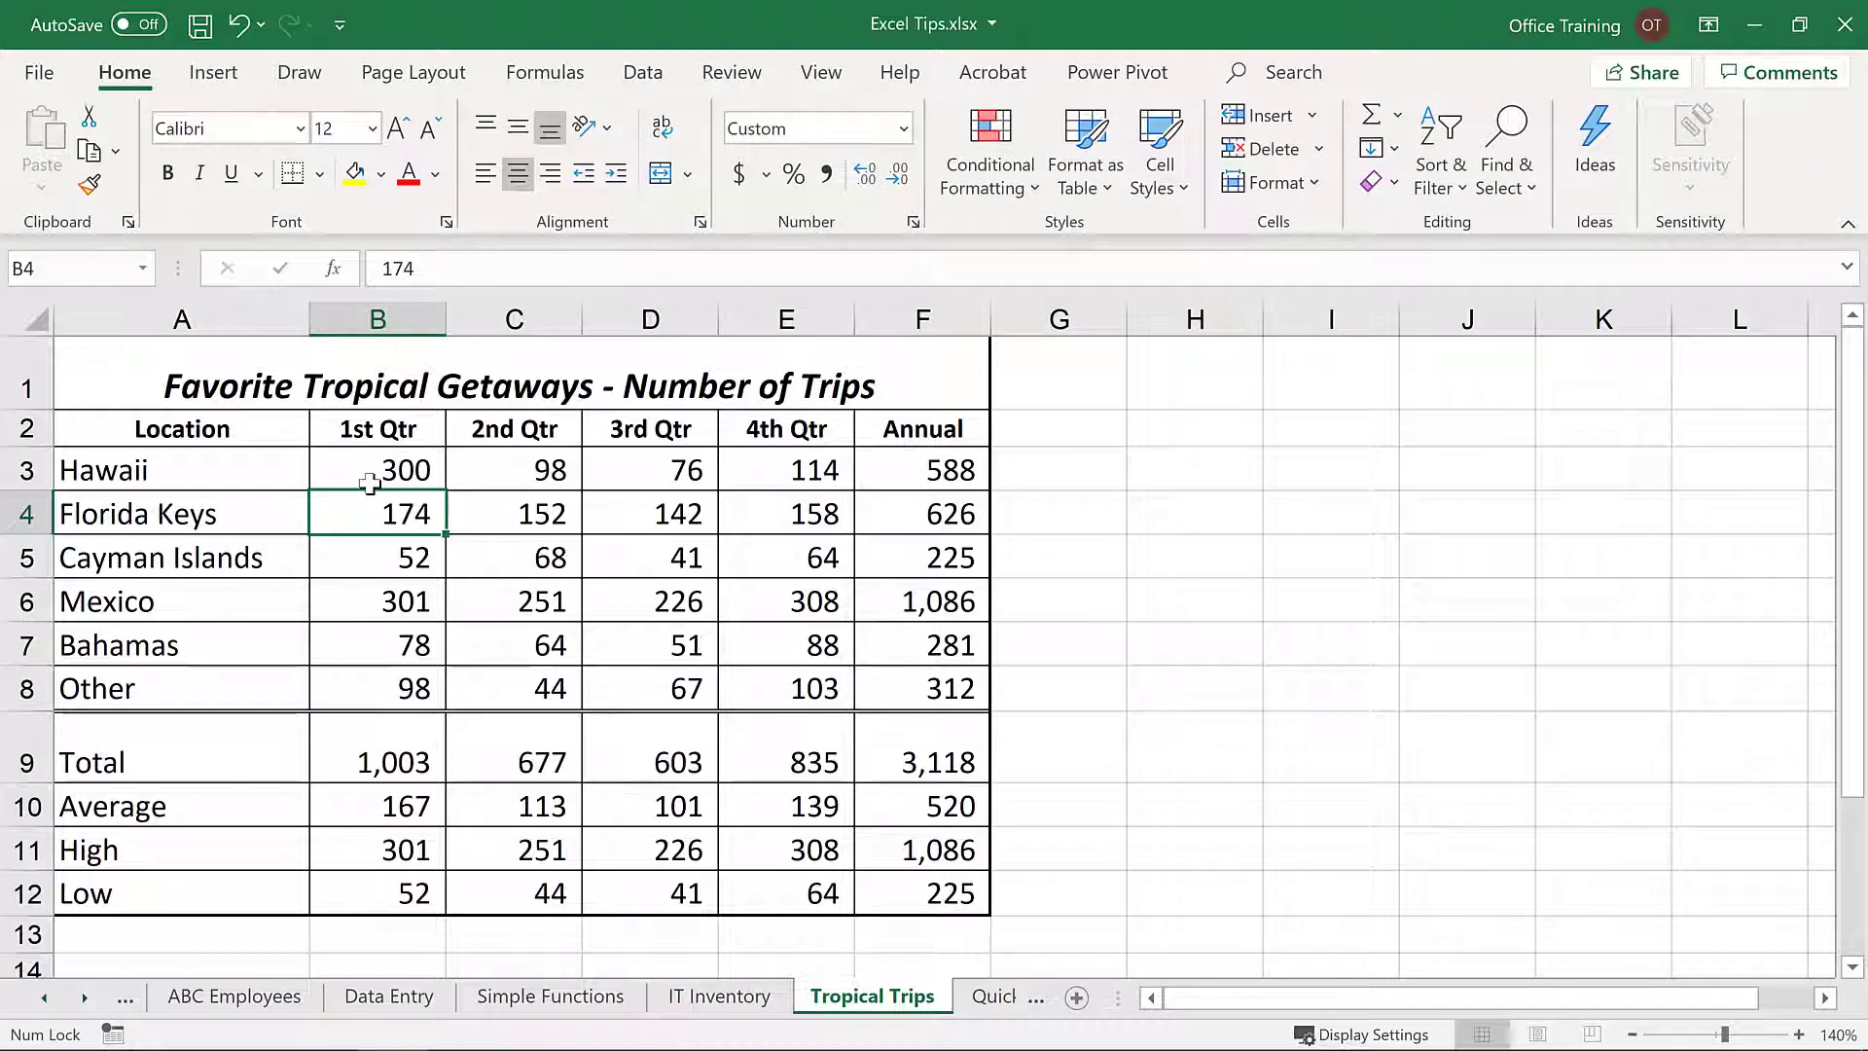
- Undo the last entry in Hawaii's 1st Qtr cell and redo it
key(ctrl+z)
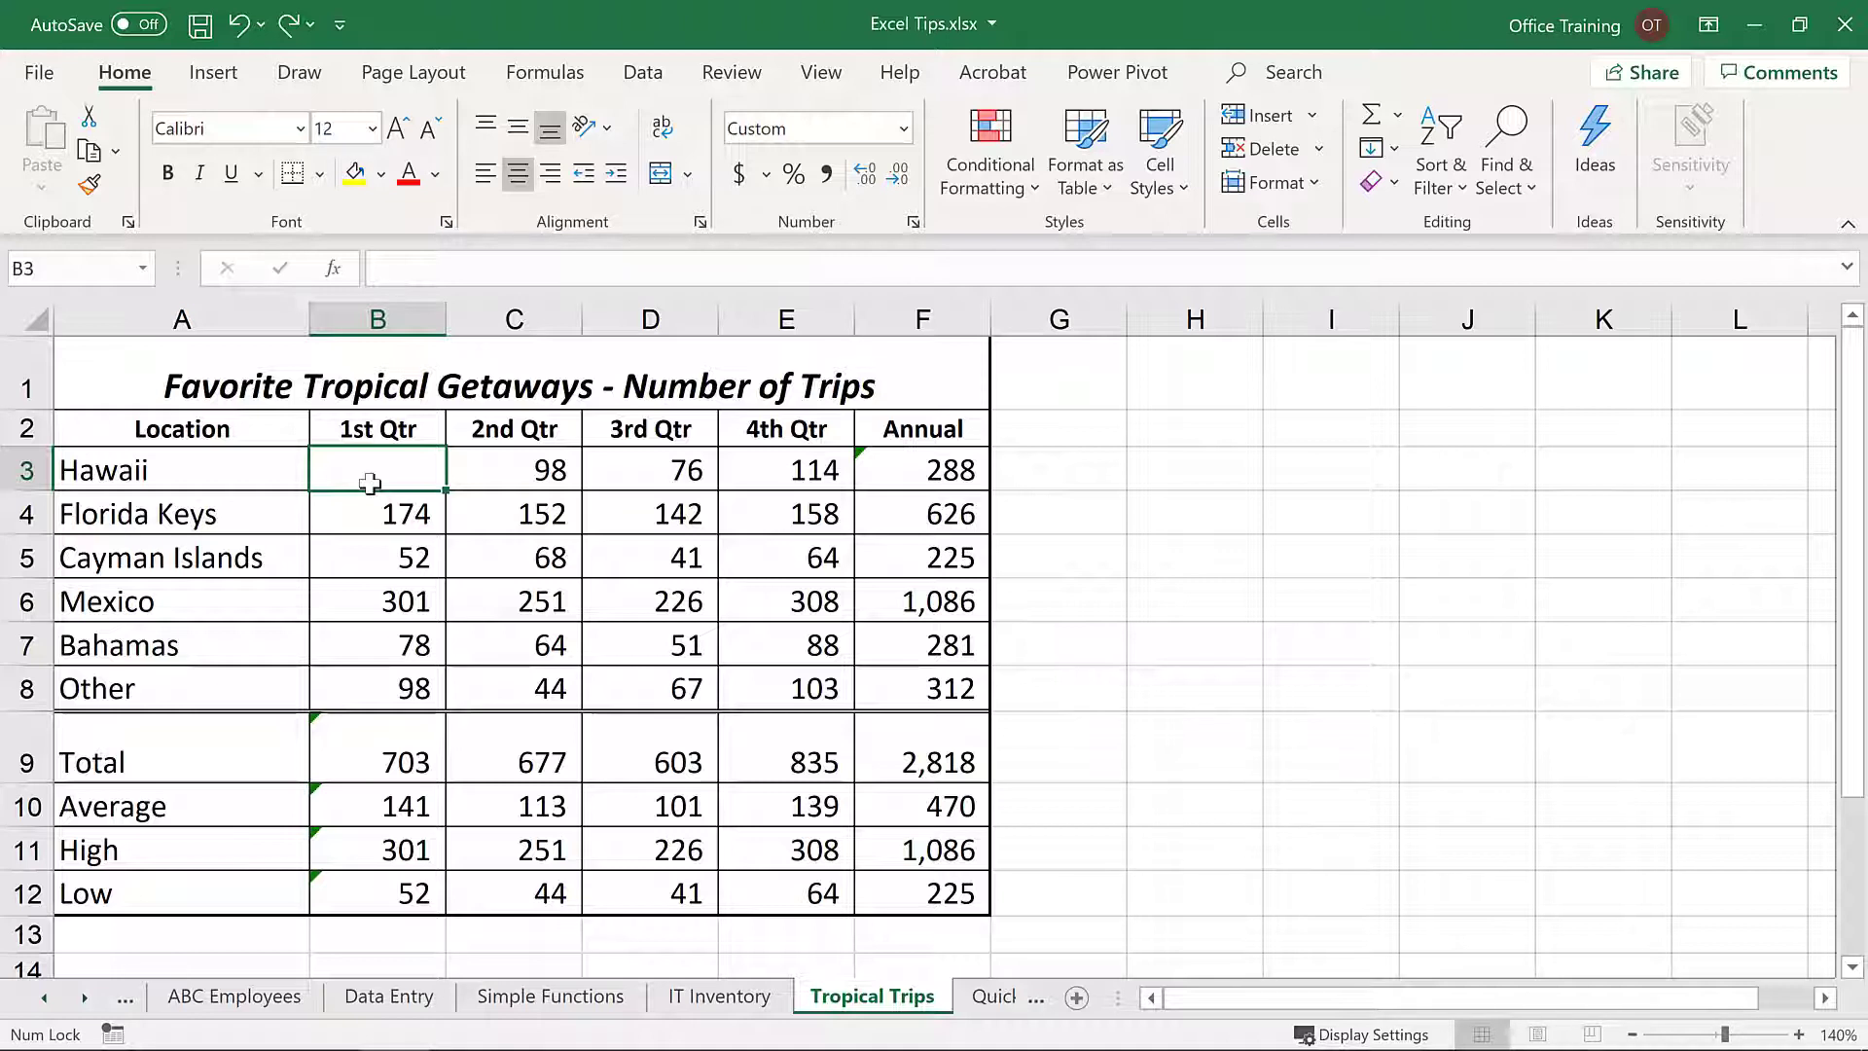
key(ctrl+y)
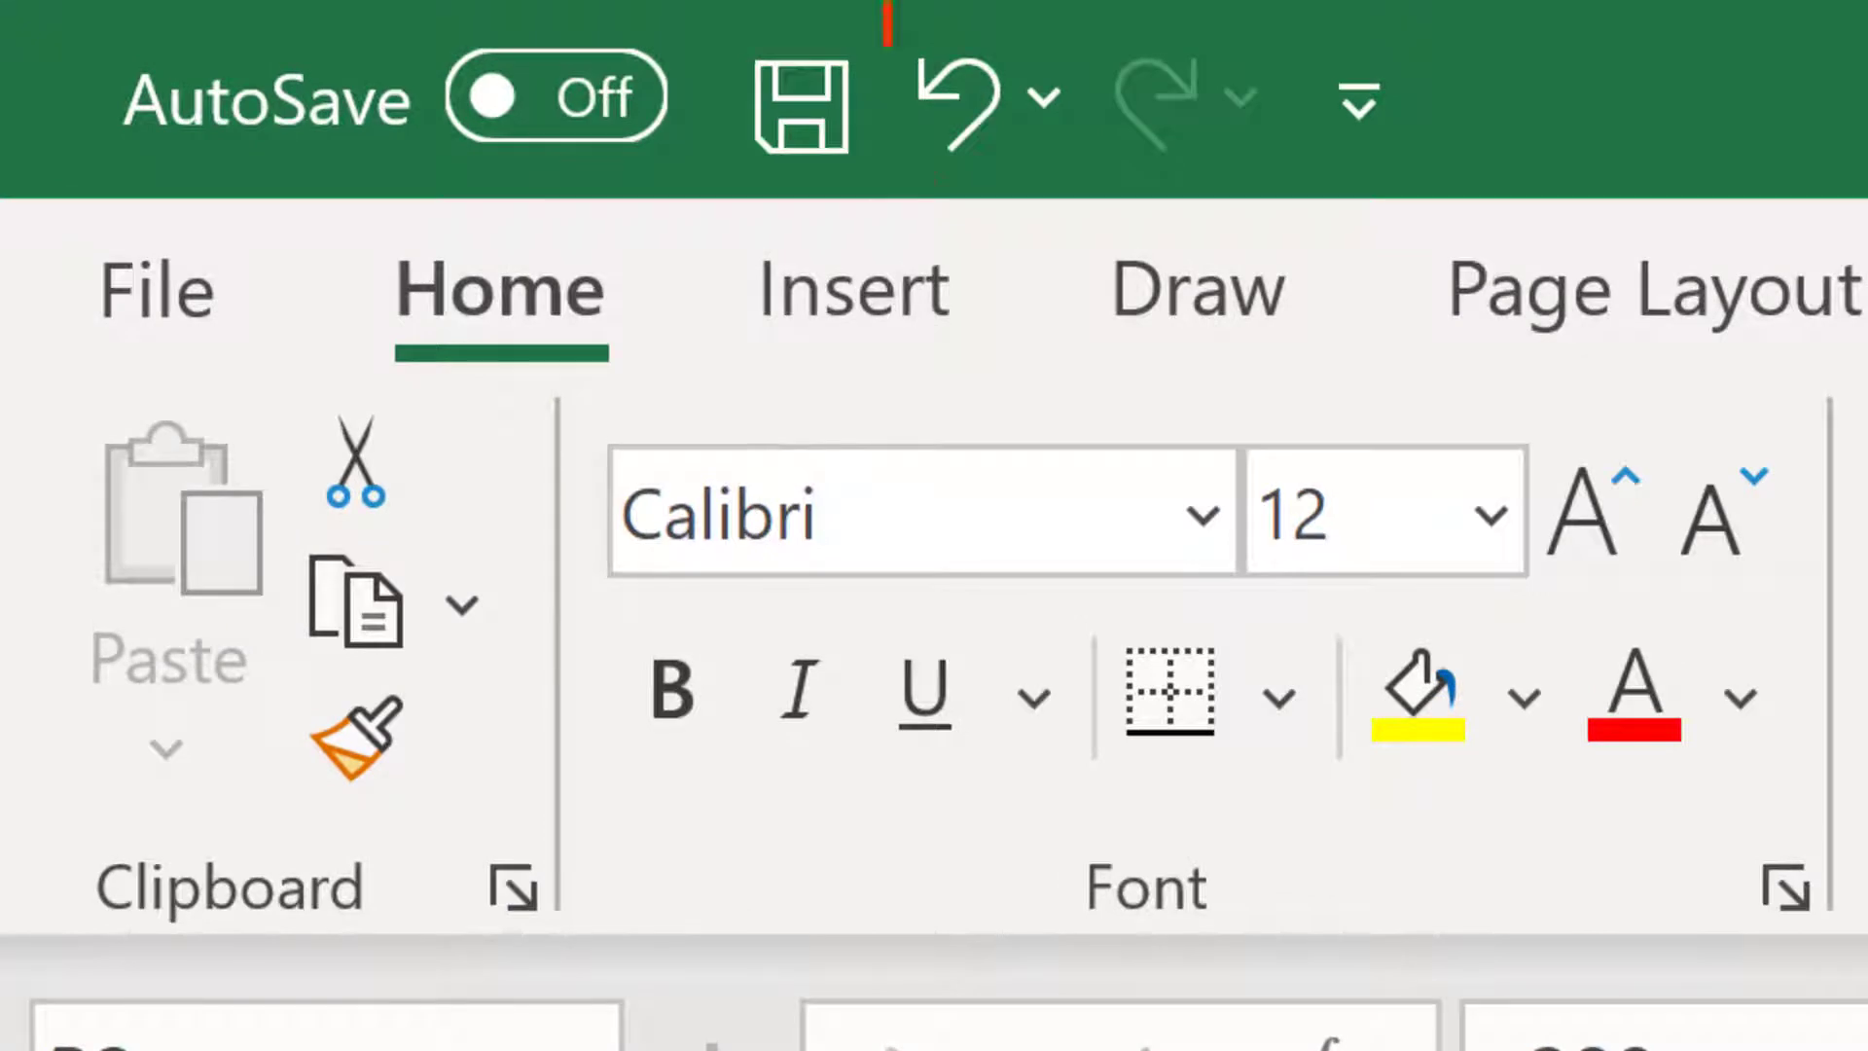
click(997, 156)
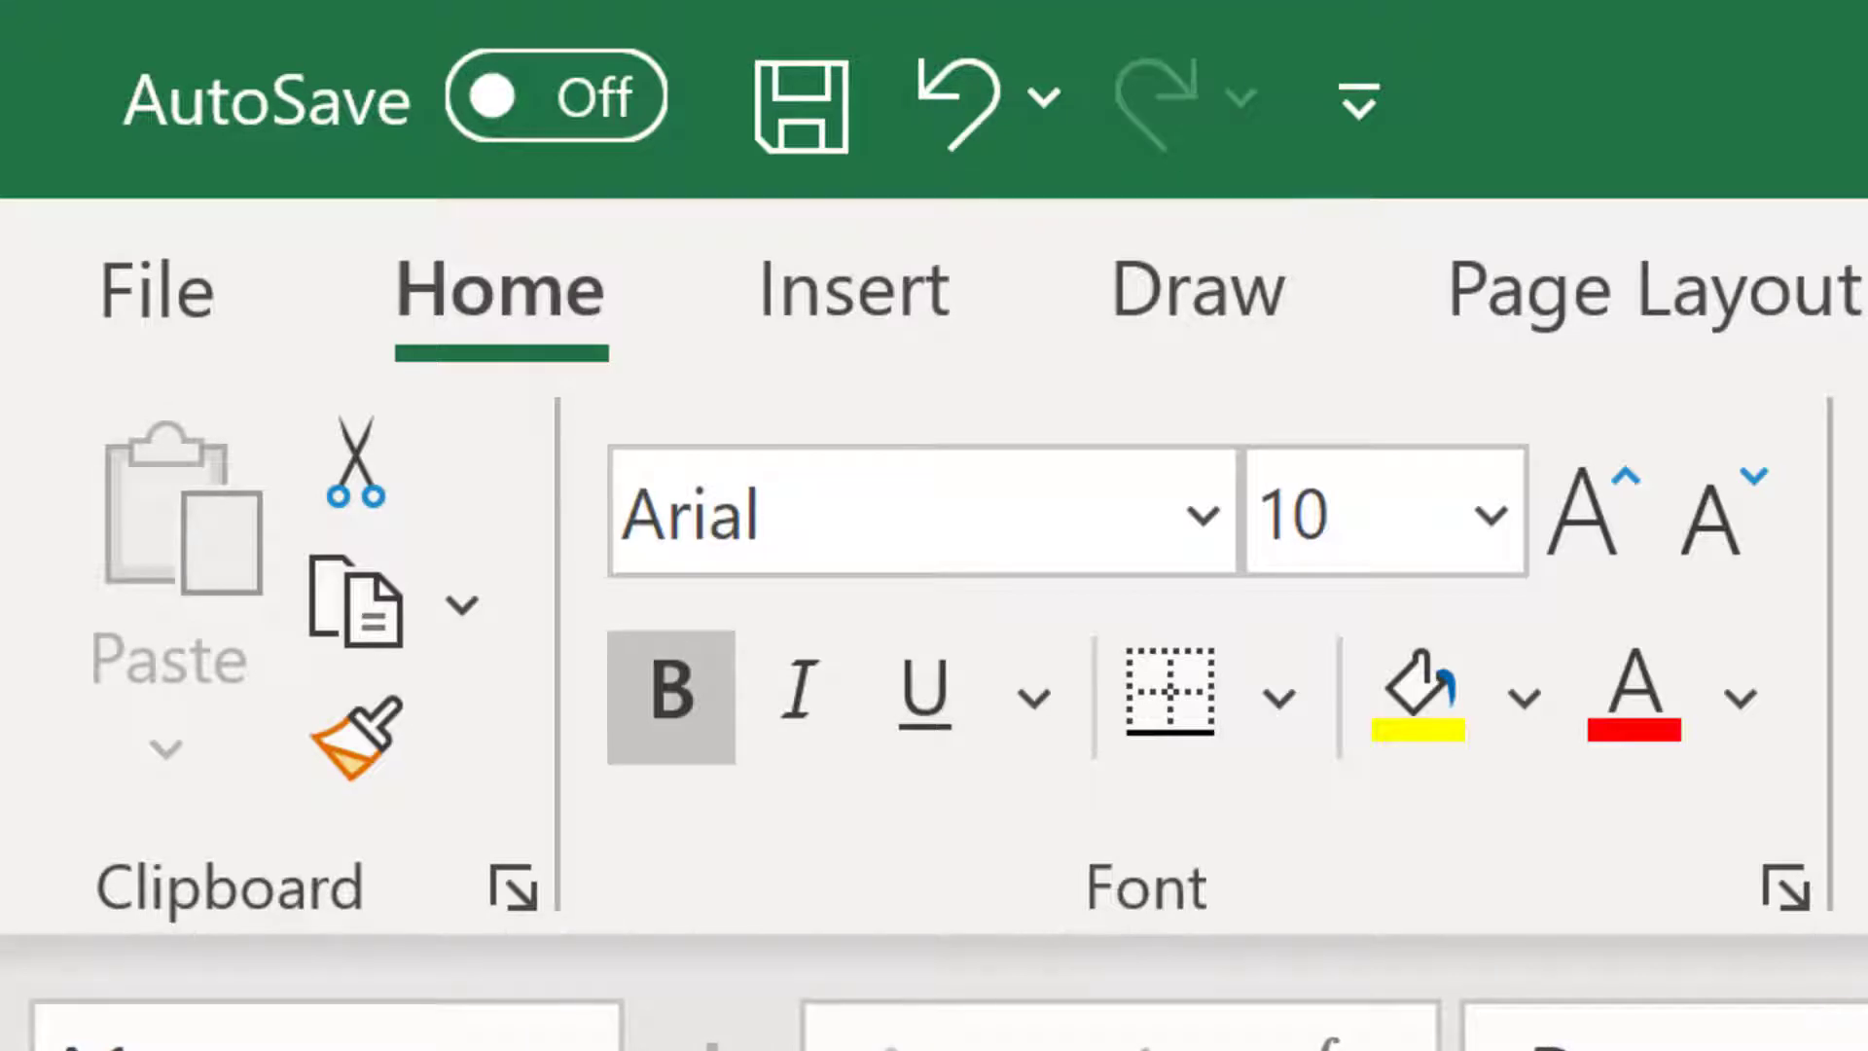
- Insert the current date, 11/08/19, in cell A2 below the Date heading
key(Down)
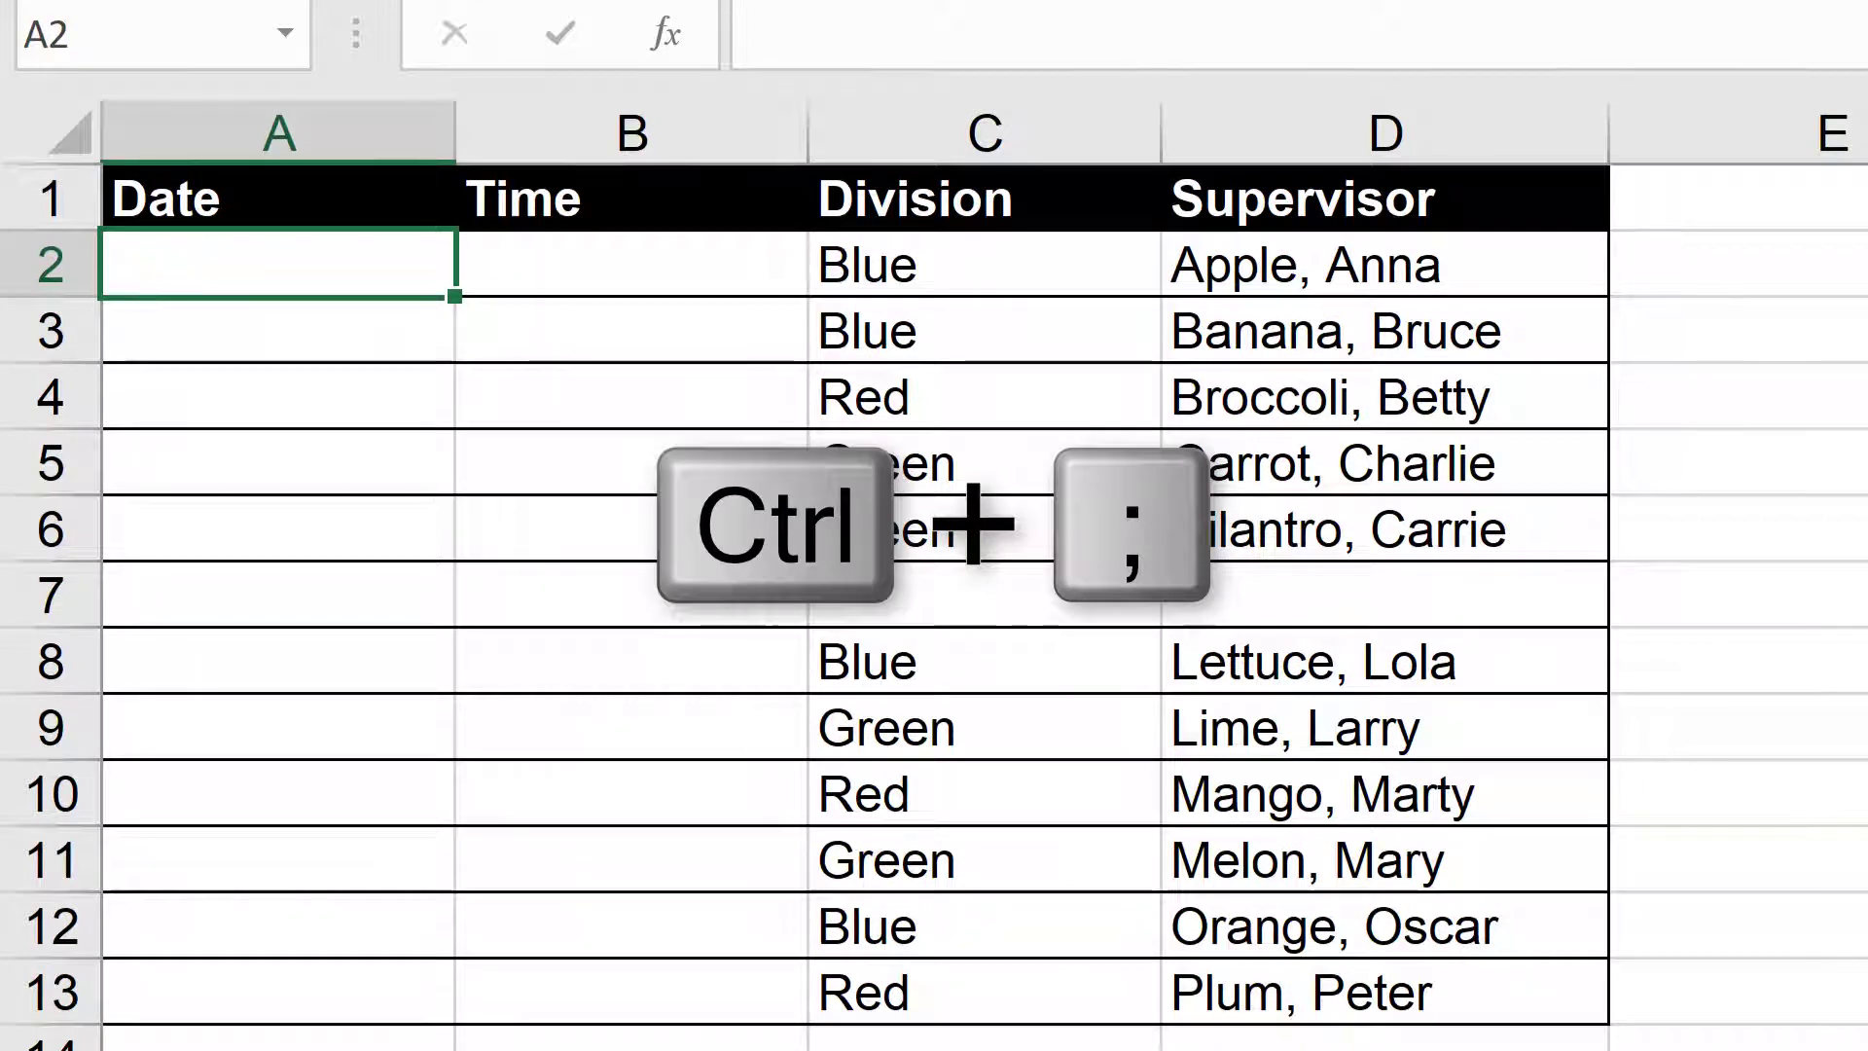
key(ctrl+semicolon)
key(Return)
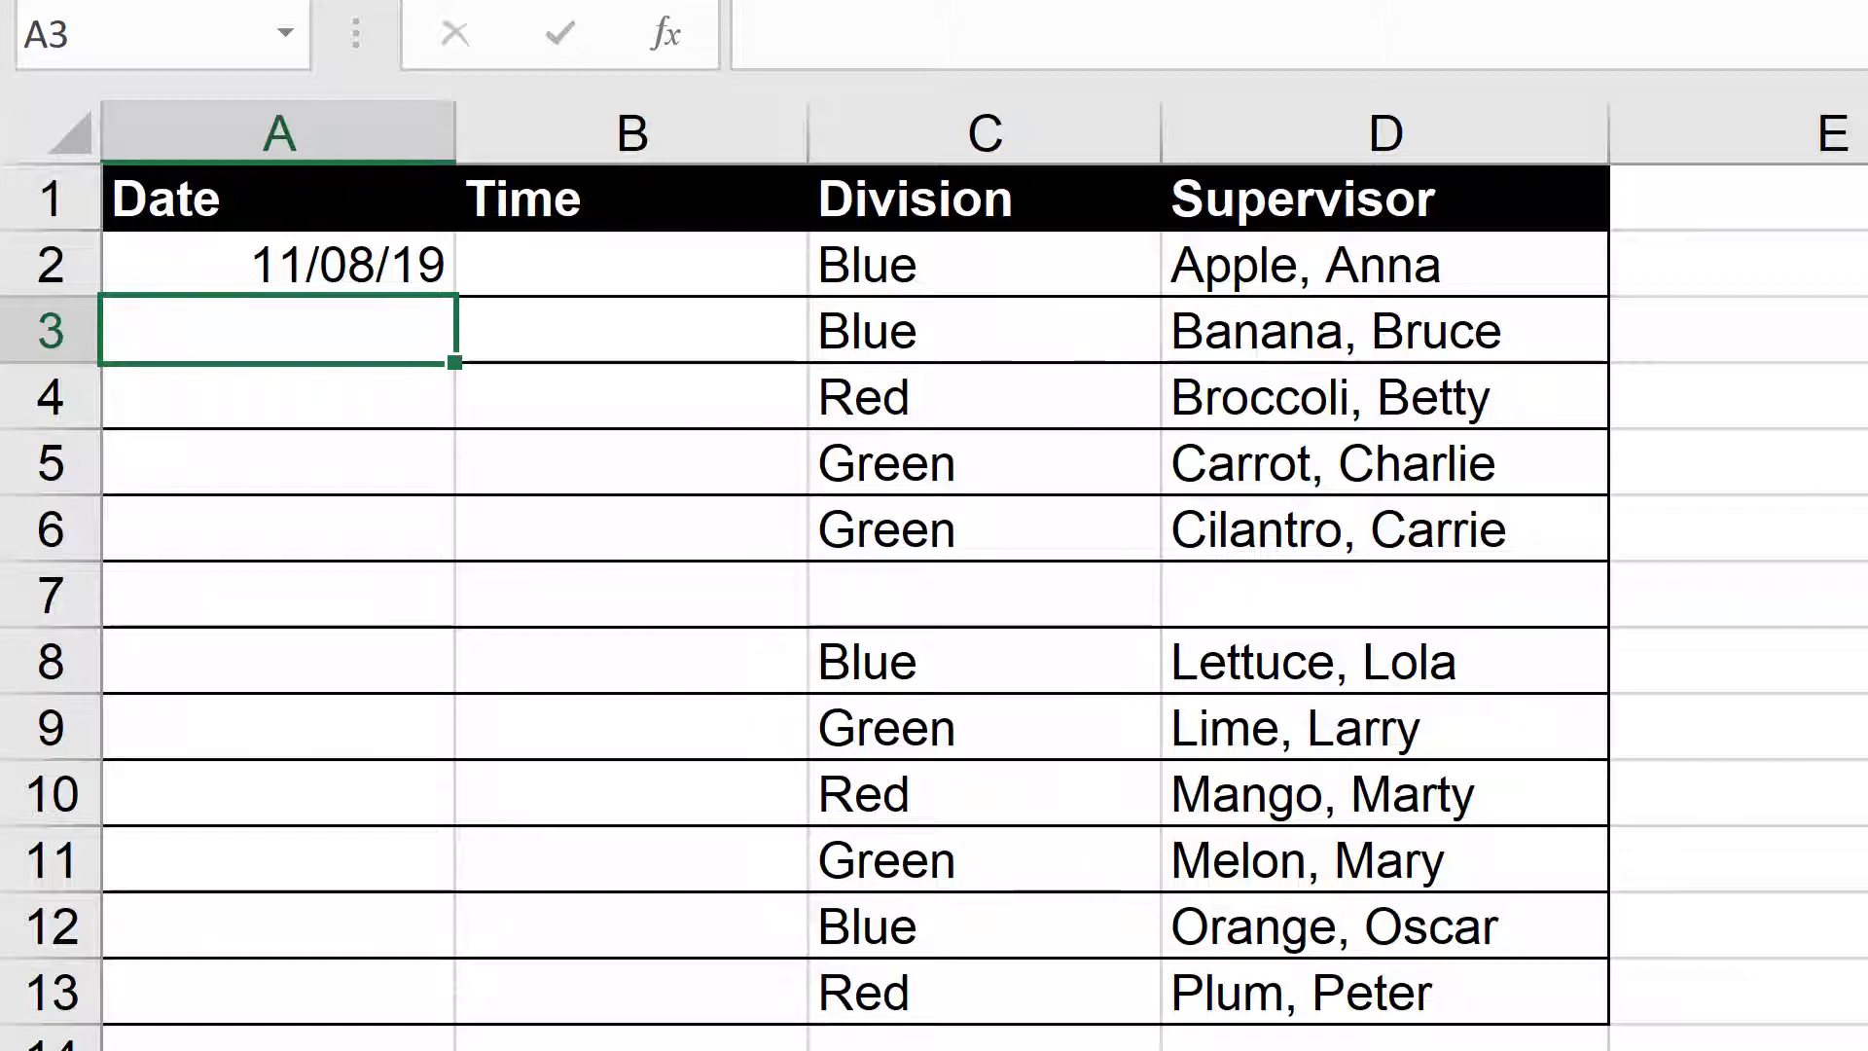
- Insert the current time, 12:26 PM, in cell B2 below the Time heading
key(Up)
key(Right)
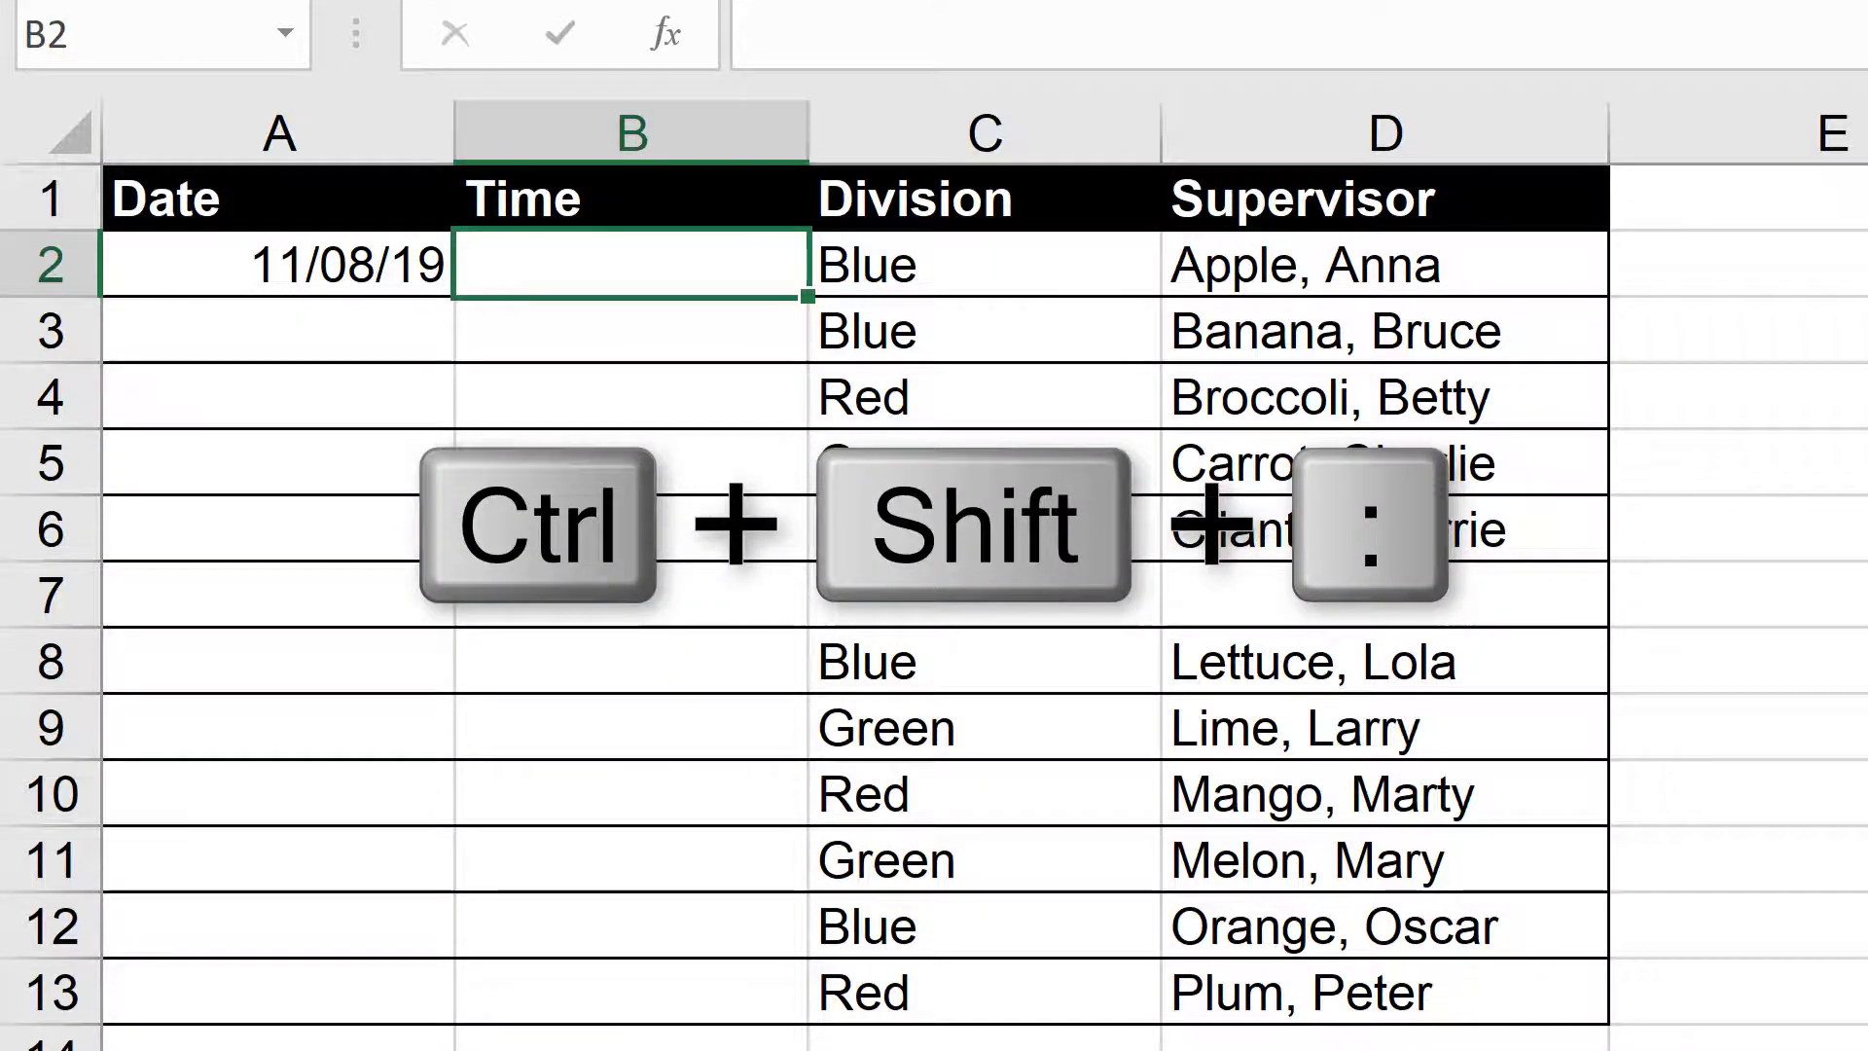
key(ctrl+shift+colon)
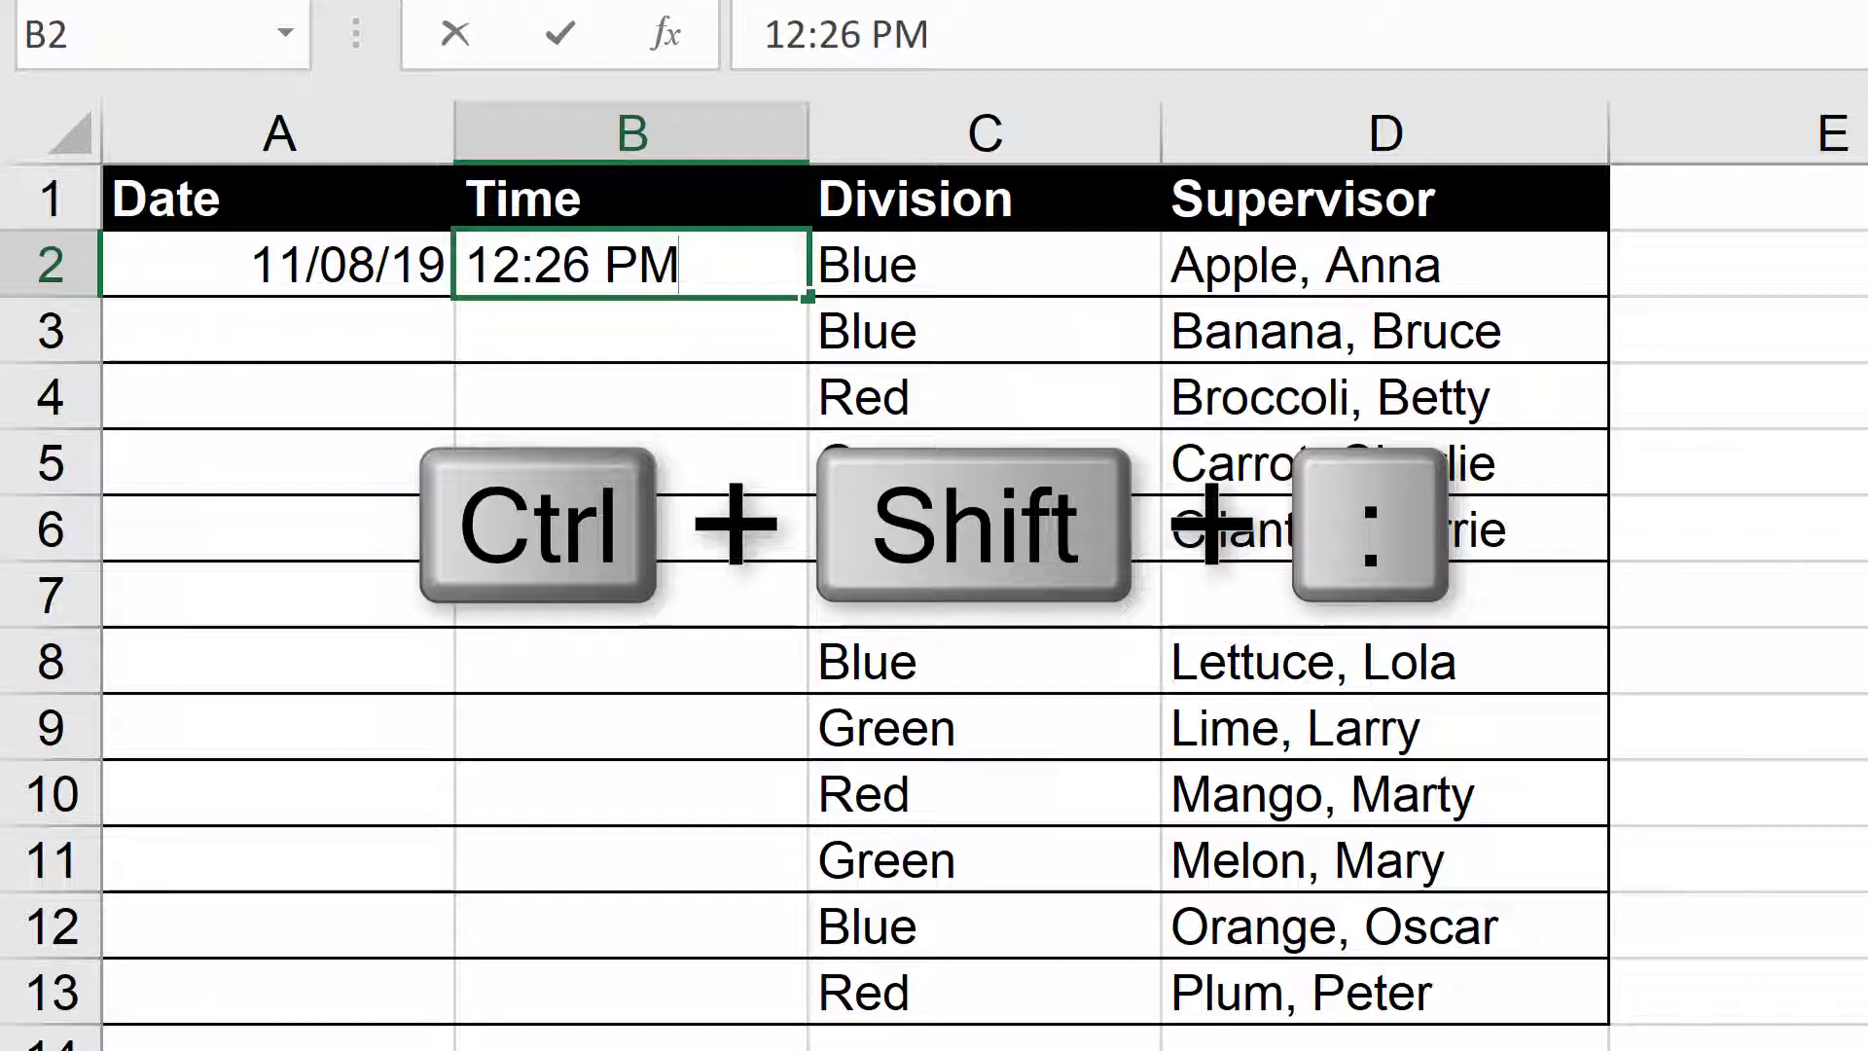
key(Return)
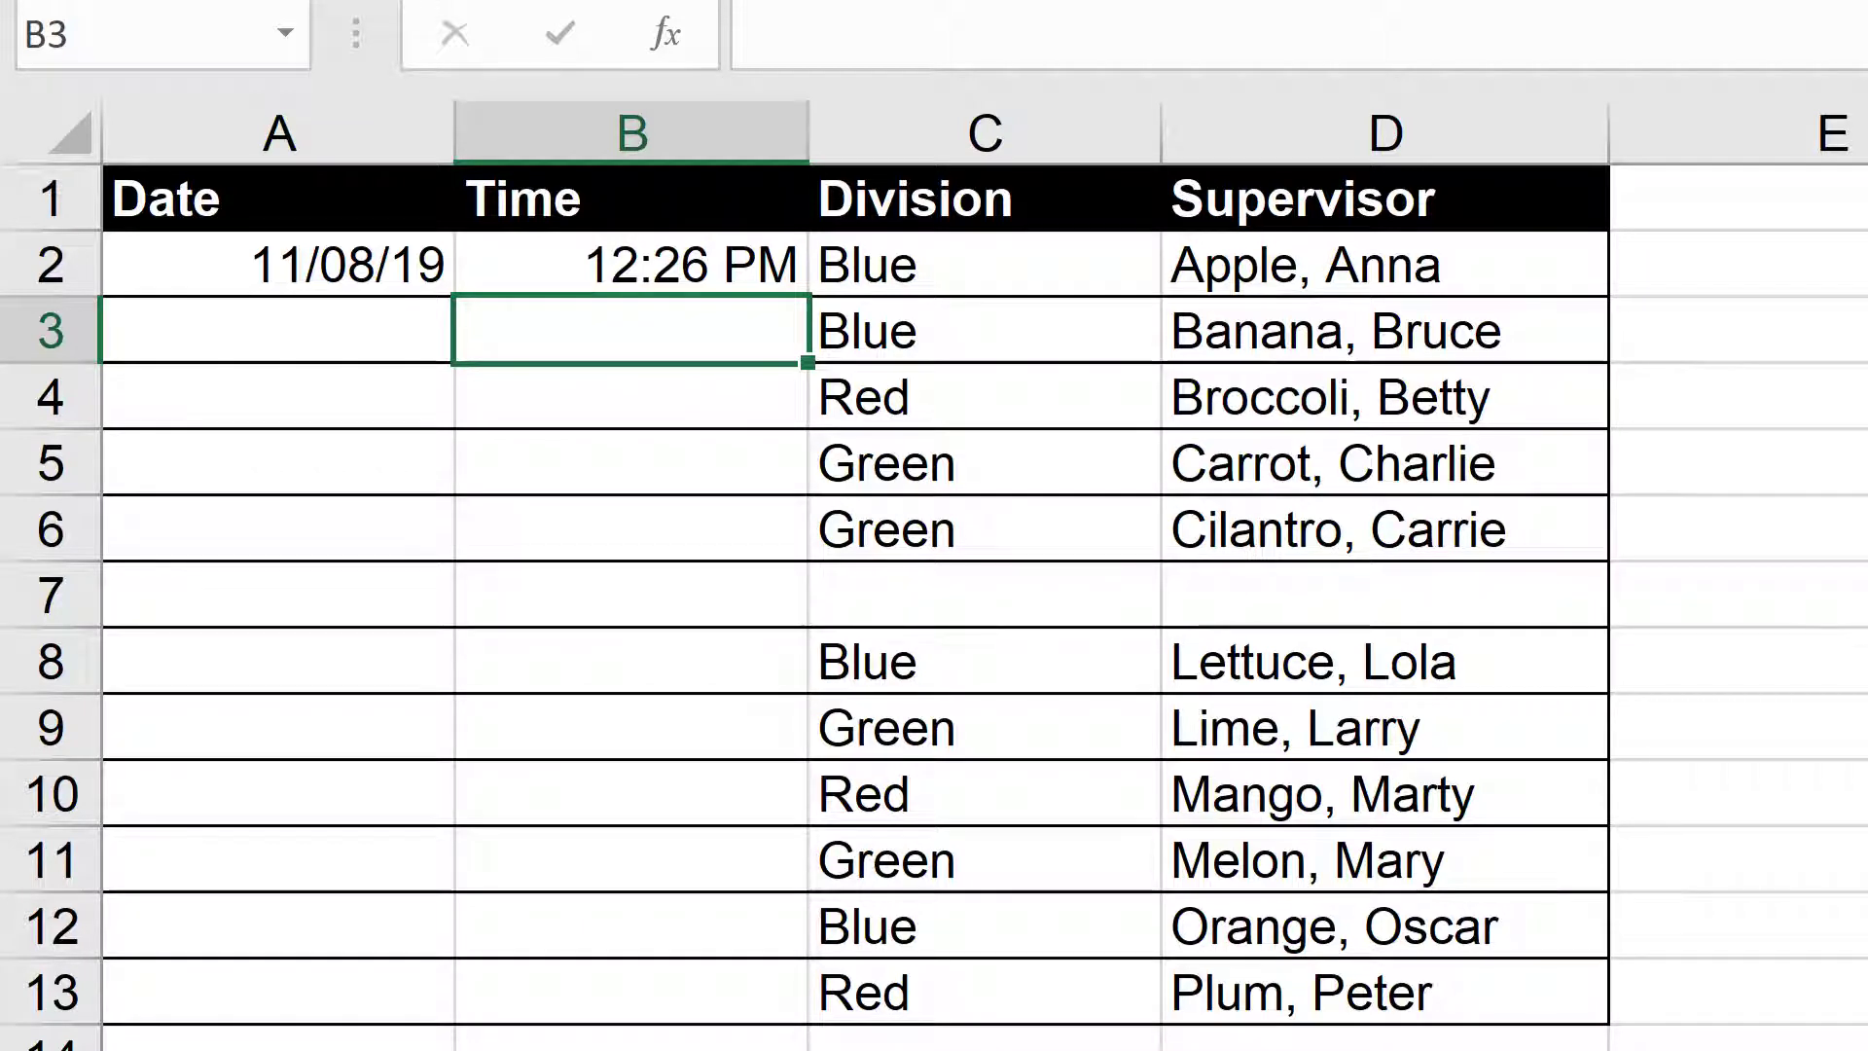
- Fill the empty Division cell C7 with "Green" from the cell directly above
key(Right)
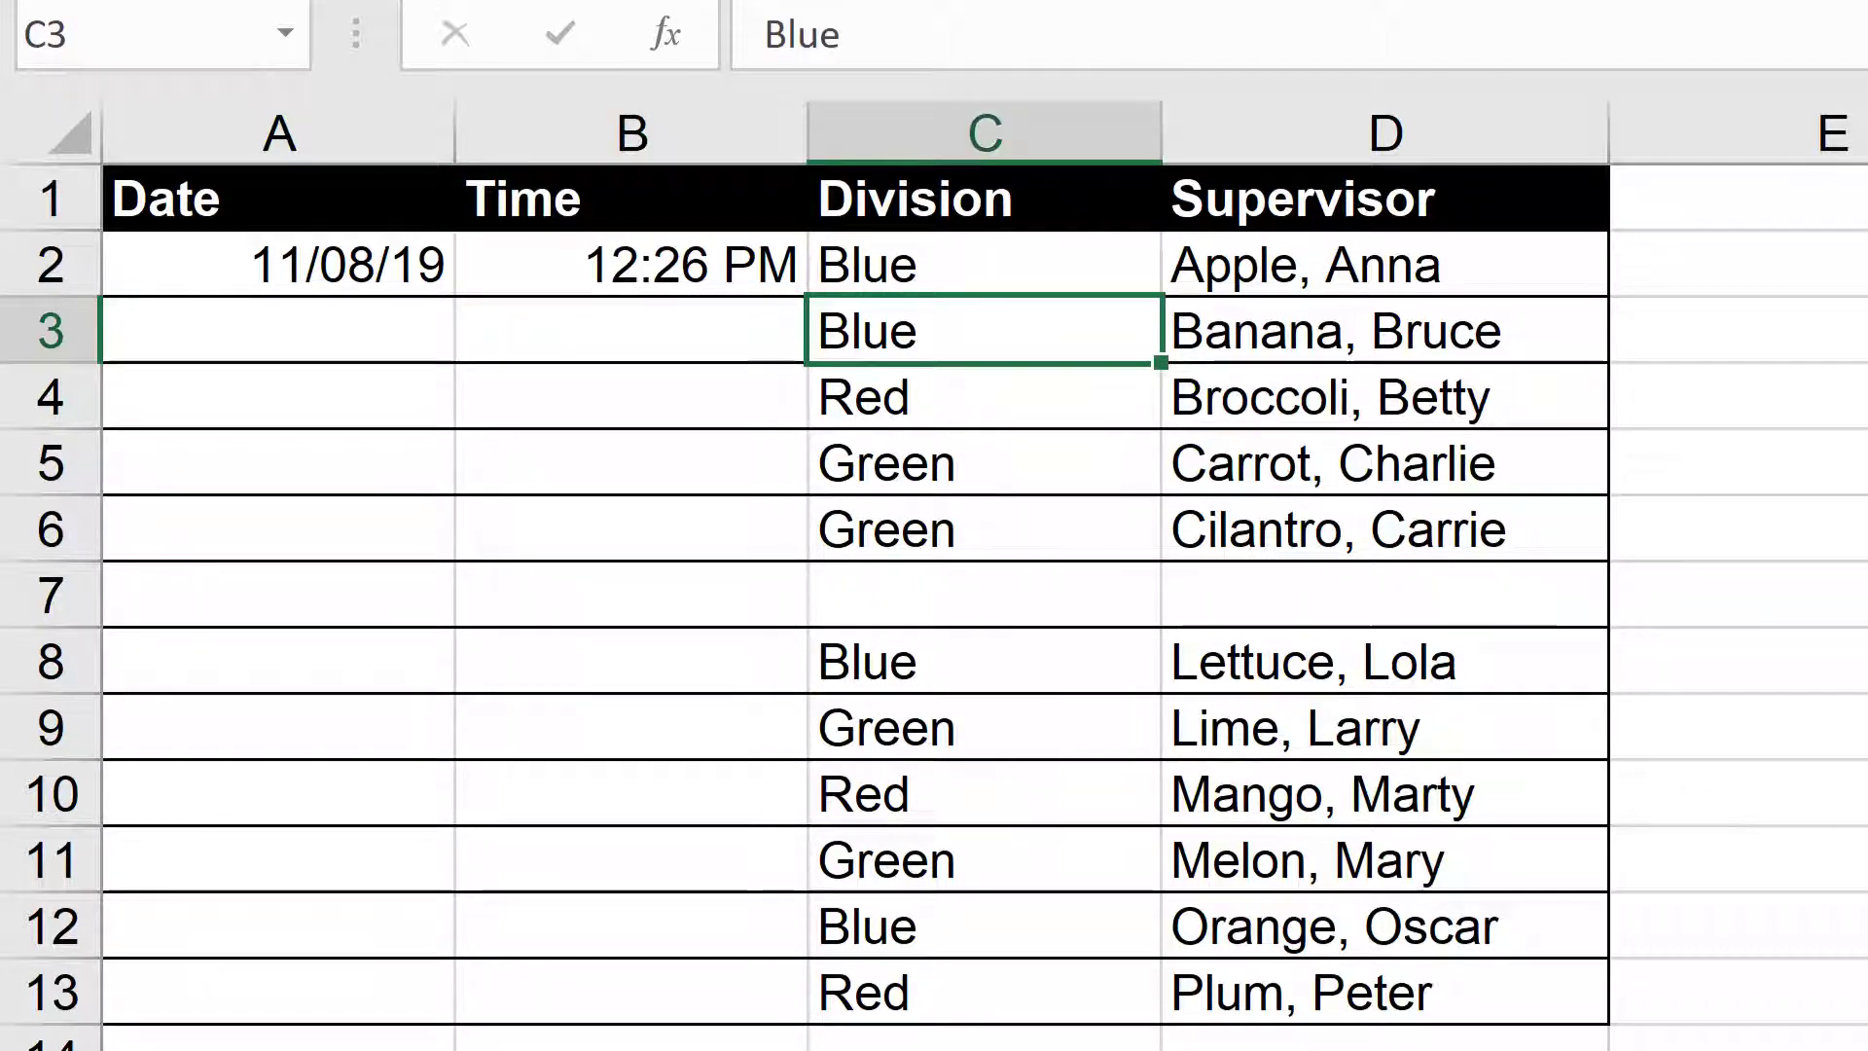
key(Down)
key(Down)
key(Down)
key(Down)
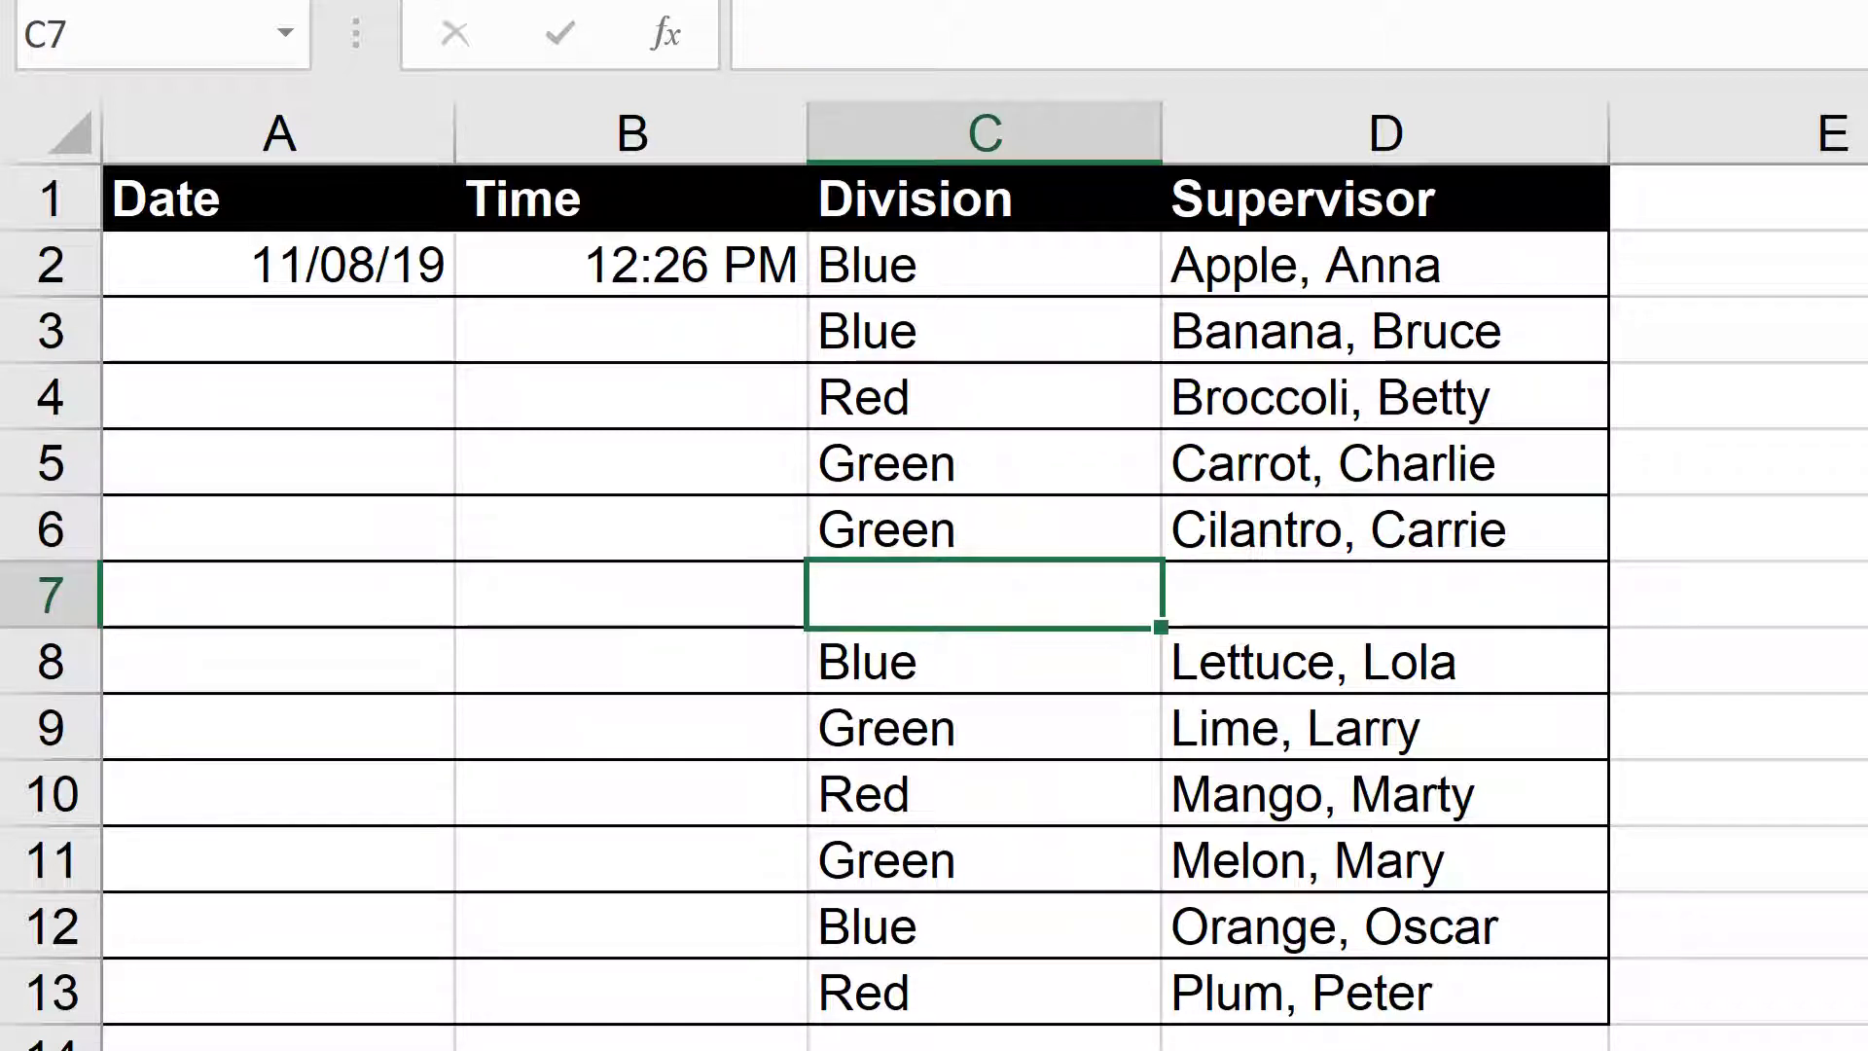
key(ctrl+d)
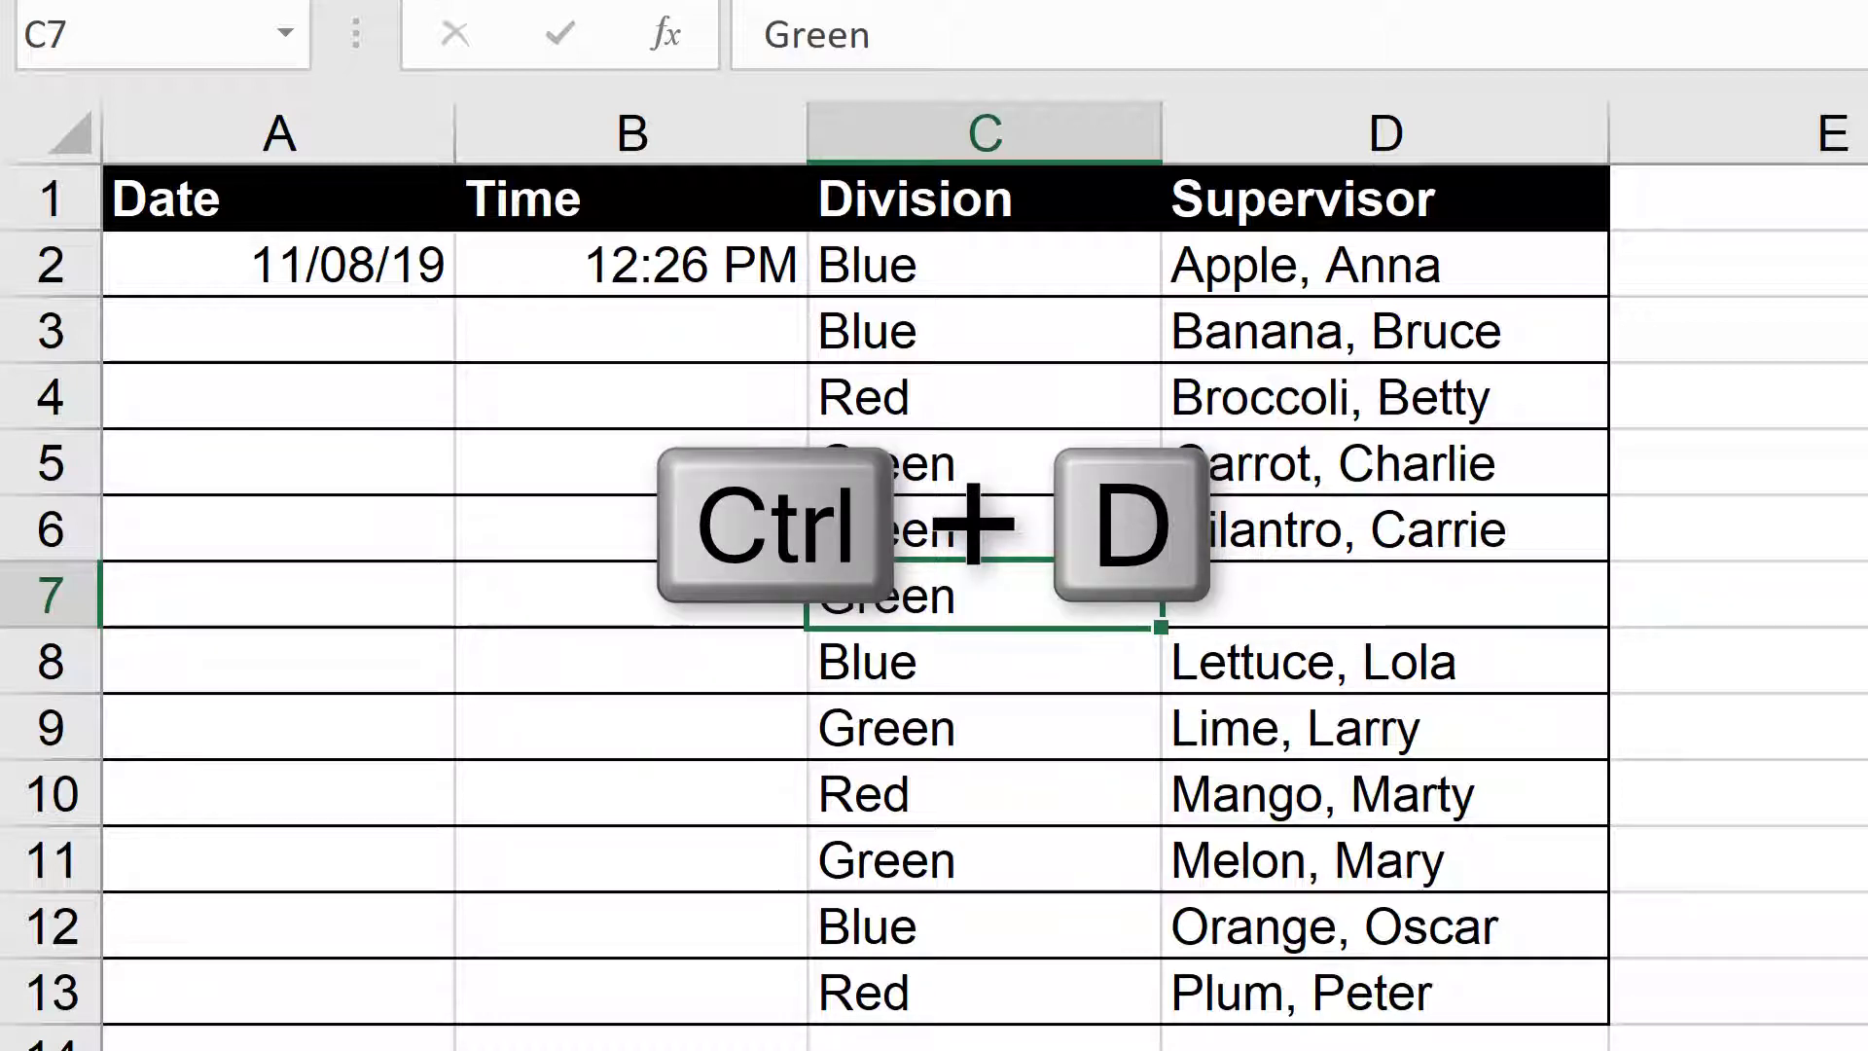
- Copy the supervisor entry from the cell above into the empty cell D7
key(ctrl+apostrophe)
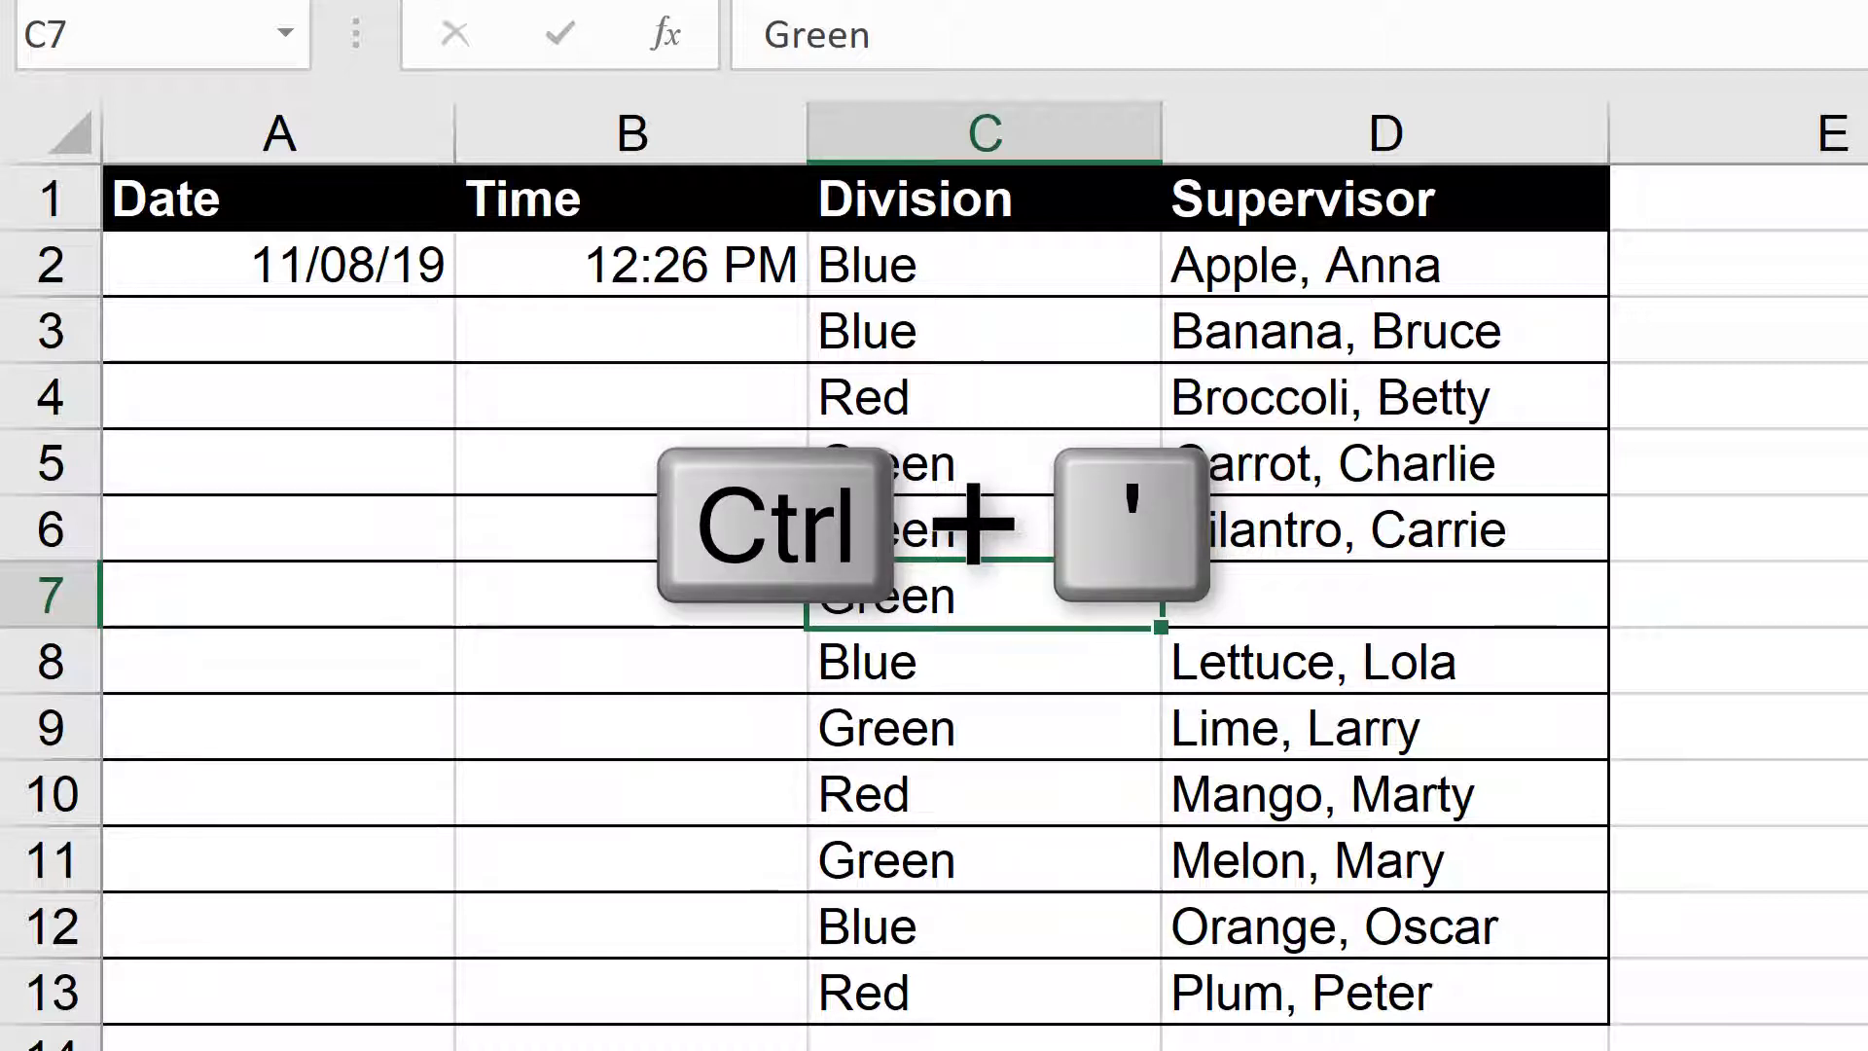
click(1385, 595)
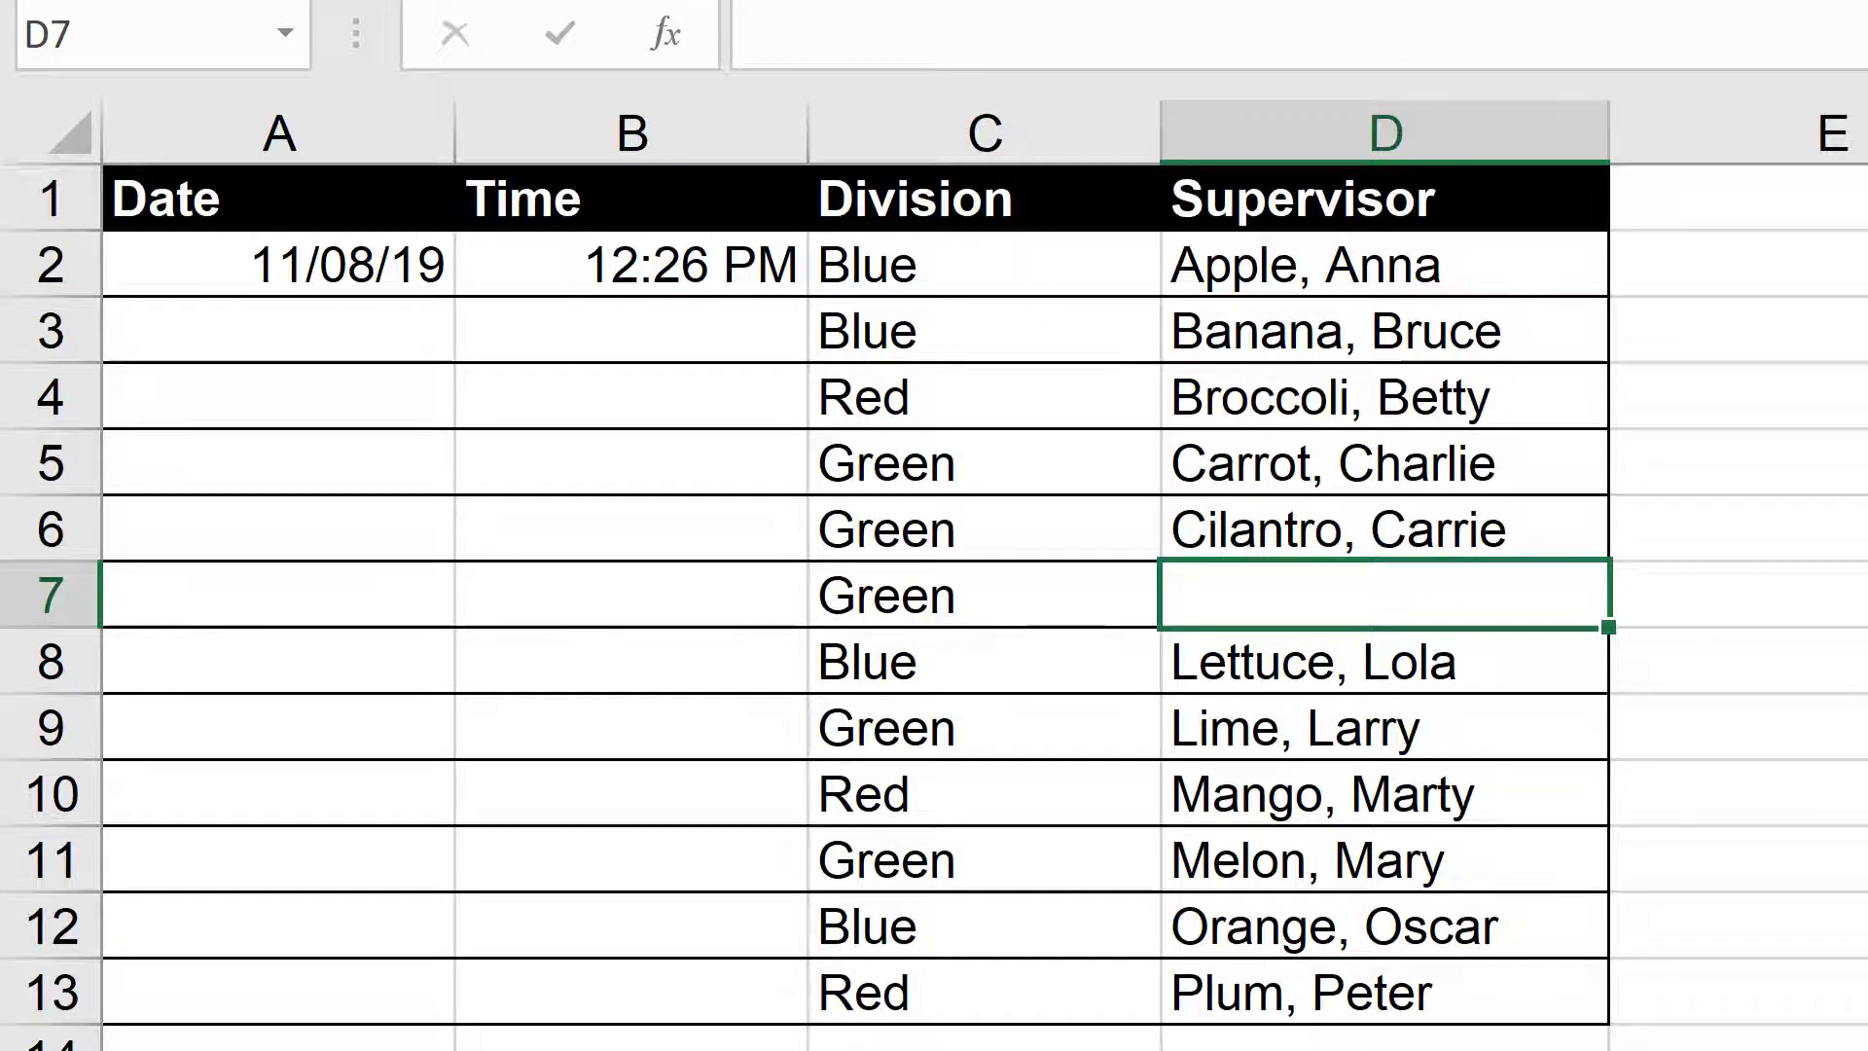
key(ctrl+apostrophe)
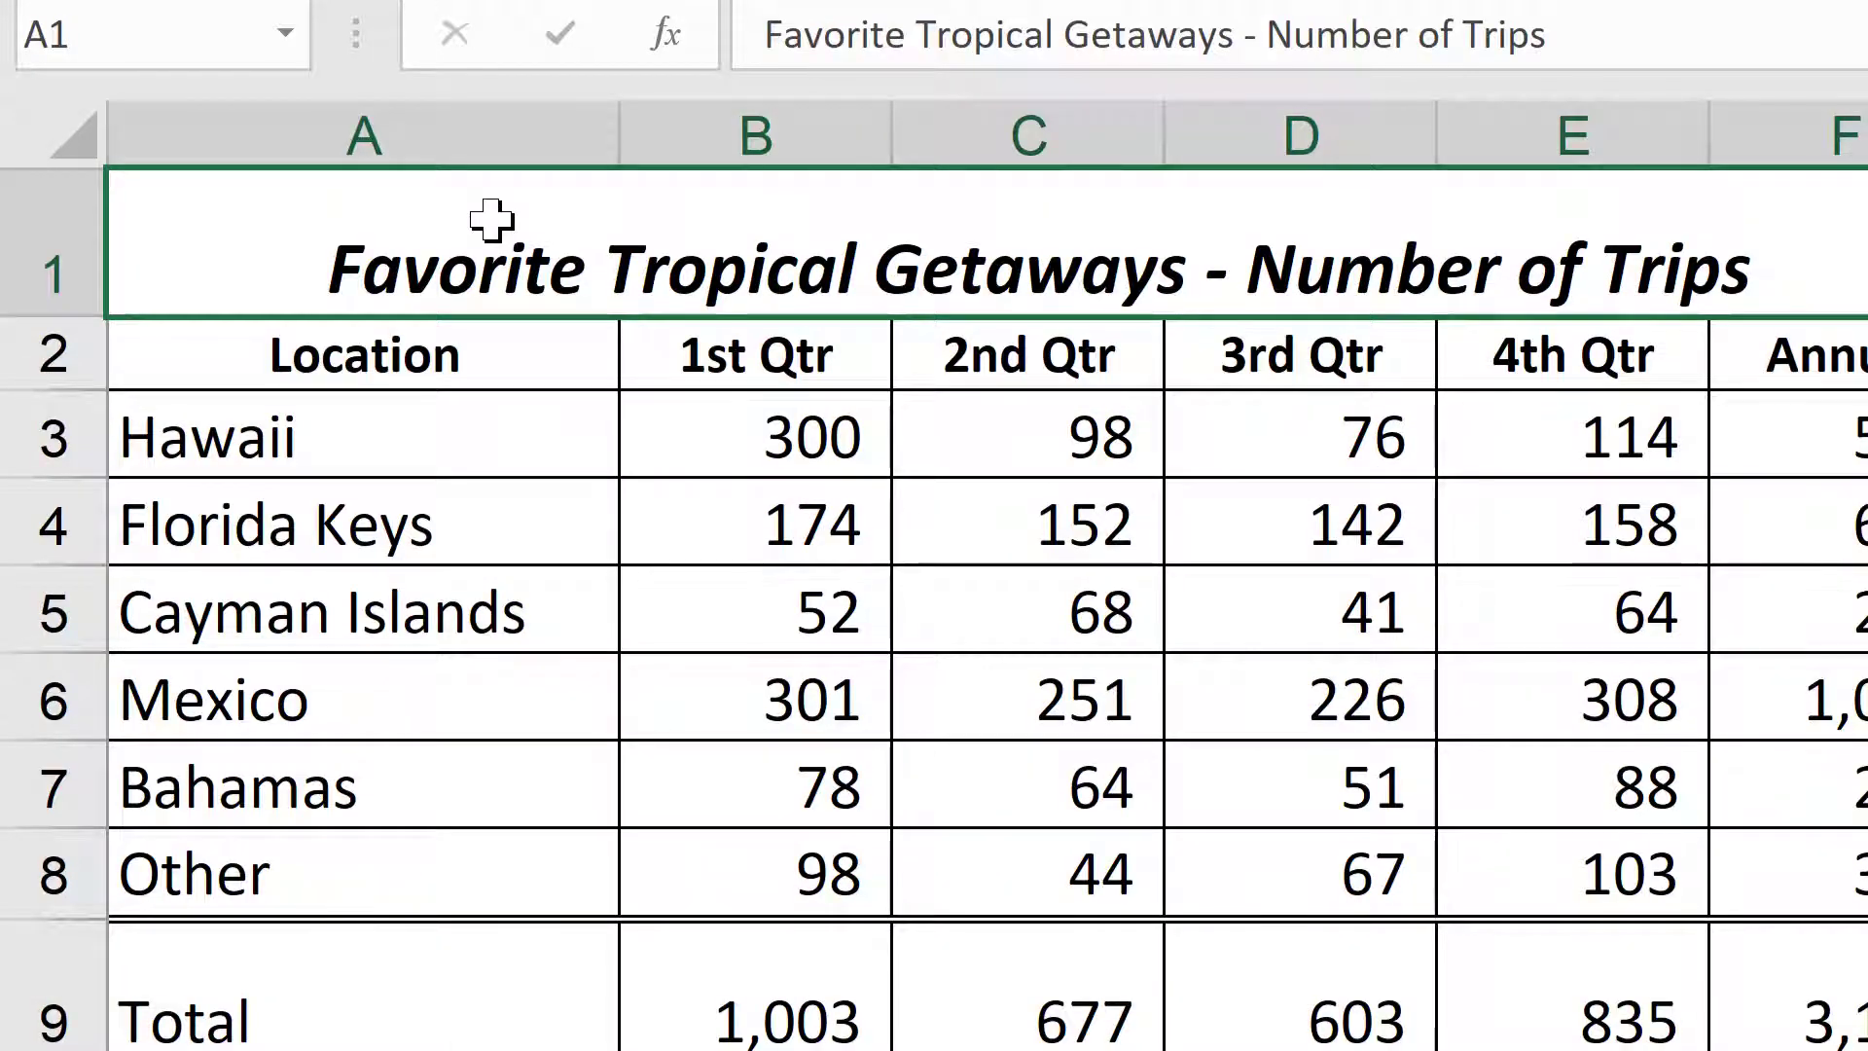
- Split the title in A1 onto two lines after "Getaways", remove the dash before "Number of Trips", and make row 1 tall enough for both lines
double_click(1188, 275)
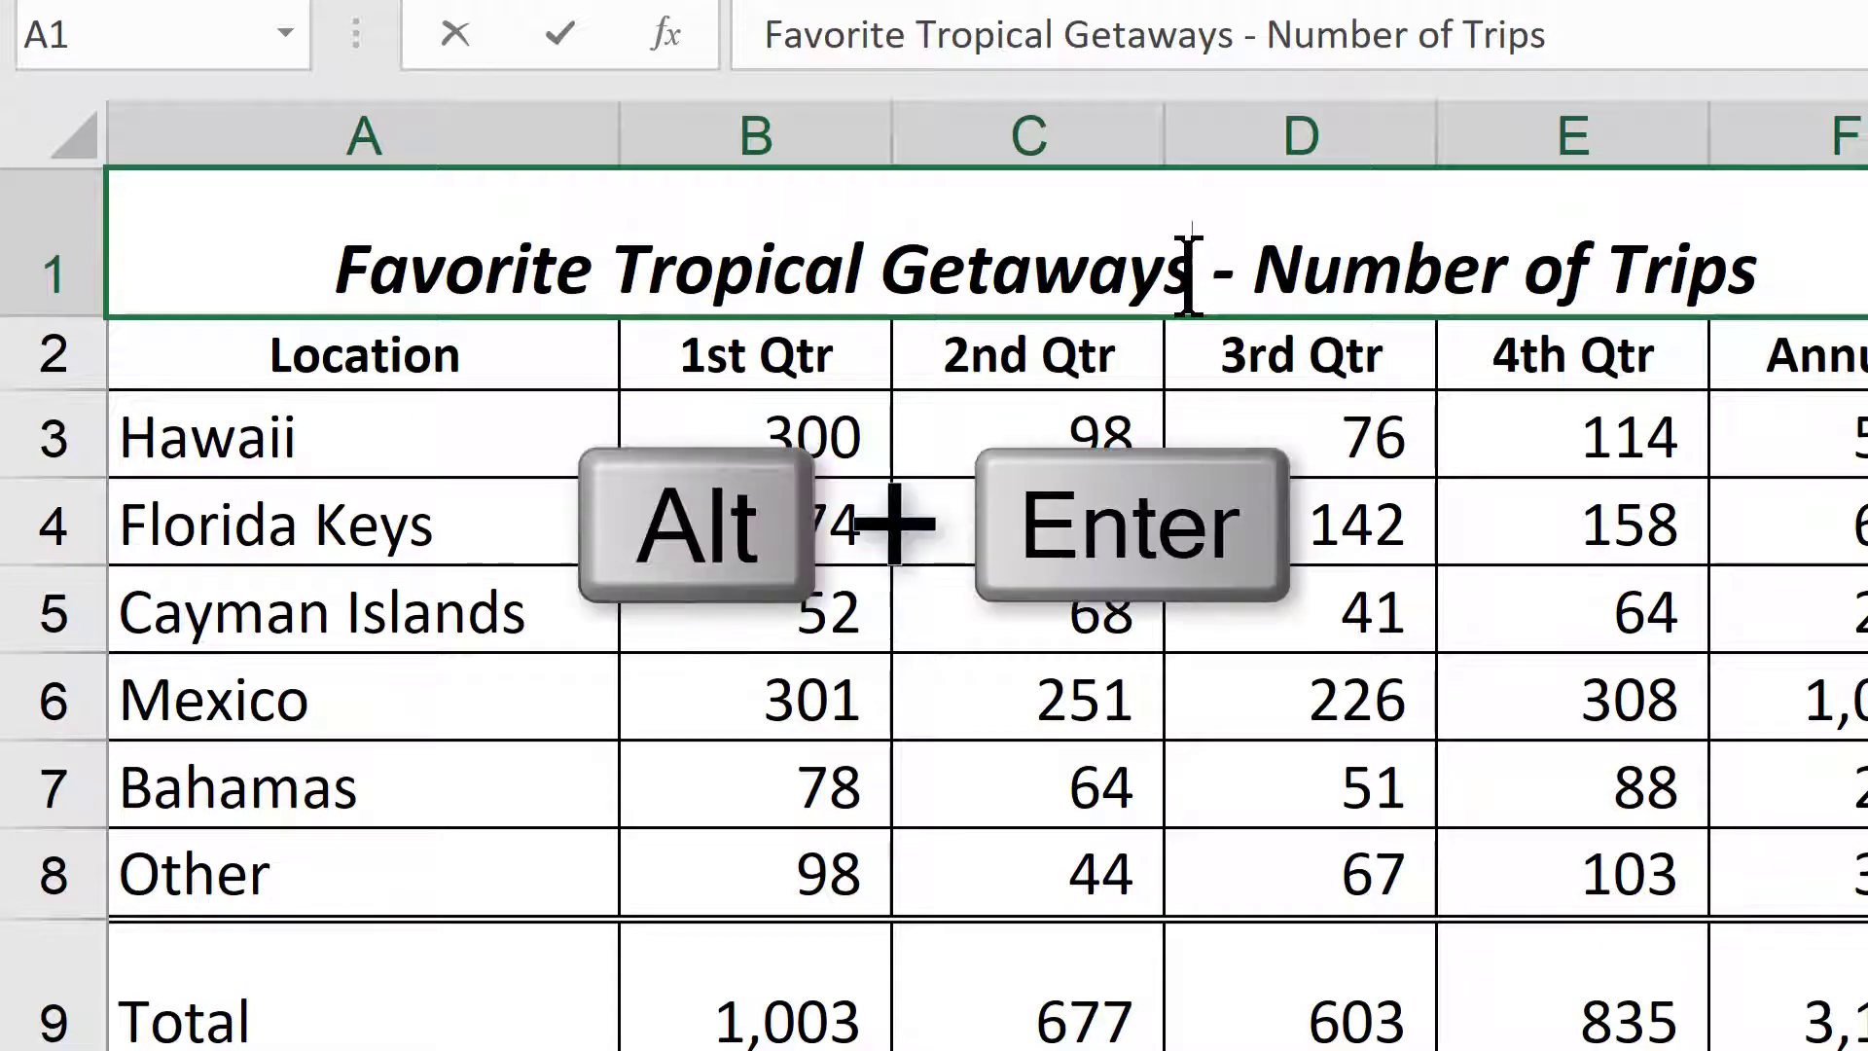
key(alt+Return)
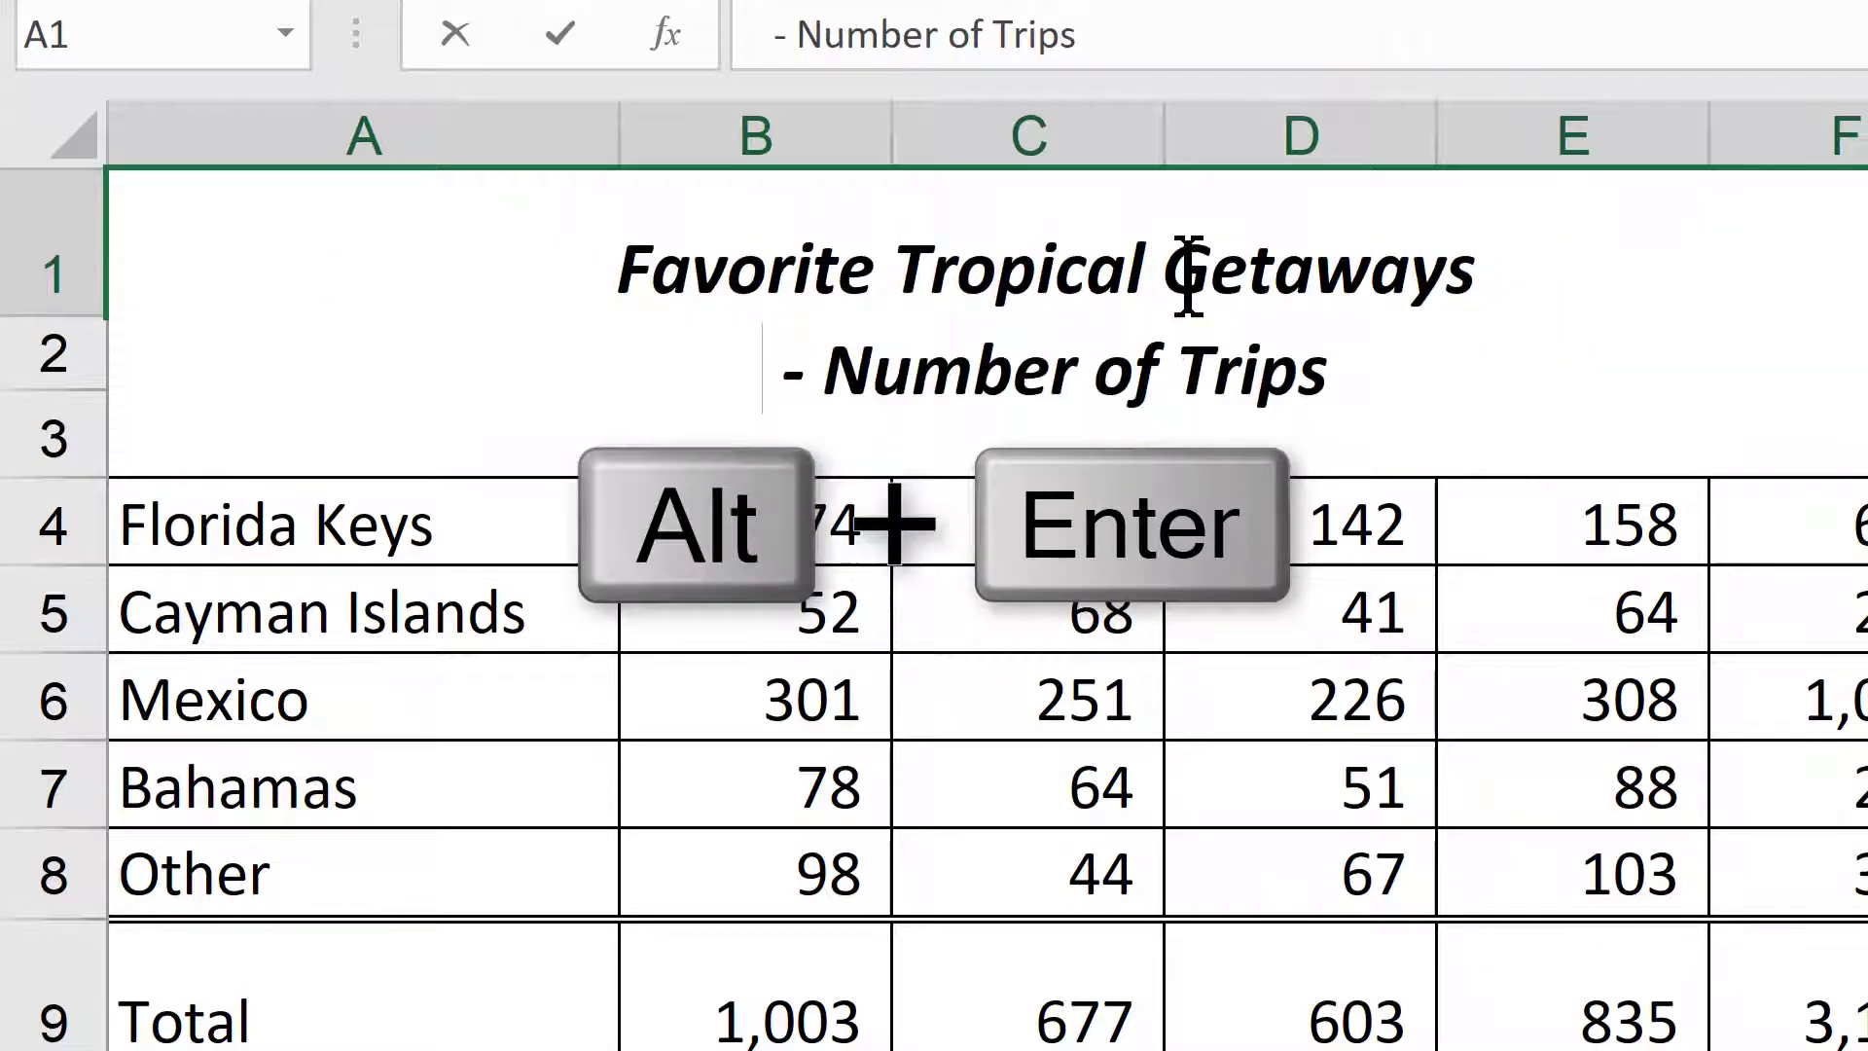
key(Delete)
key(Delete)
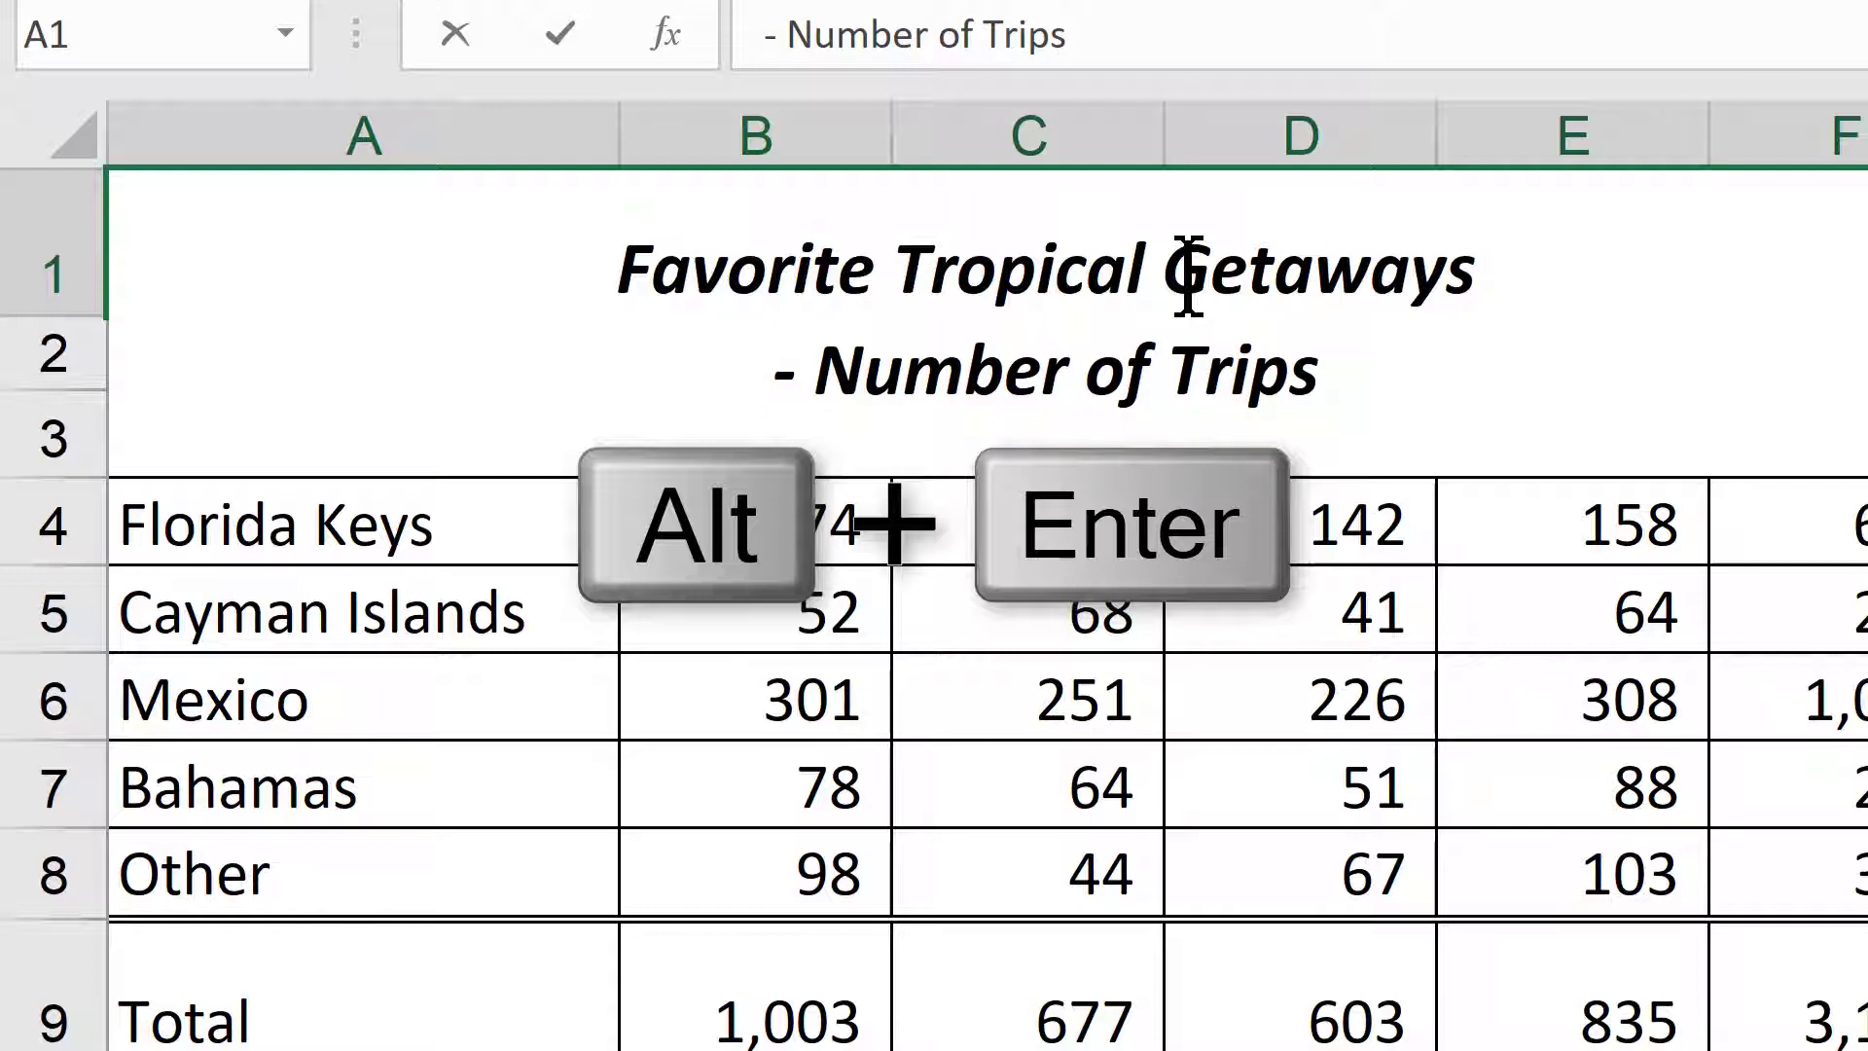
key(Delete)
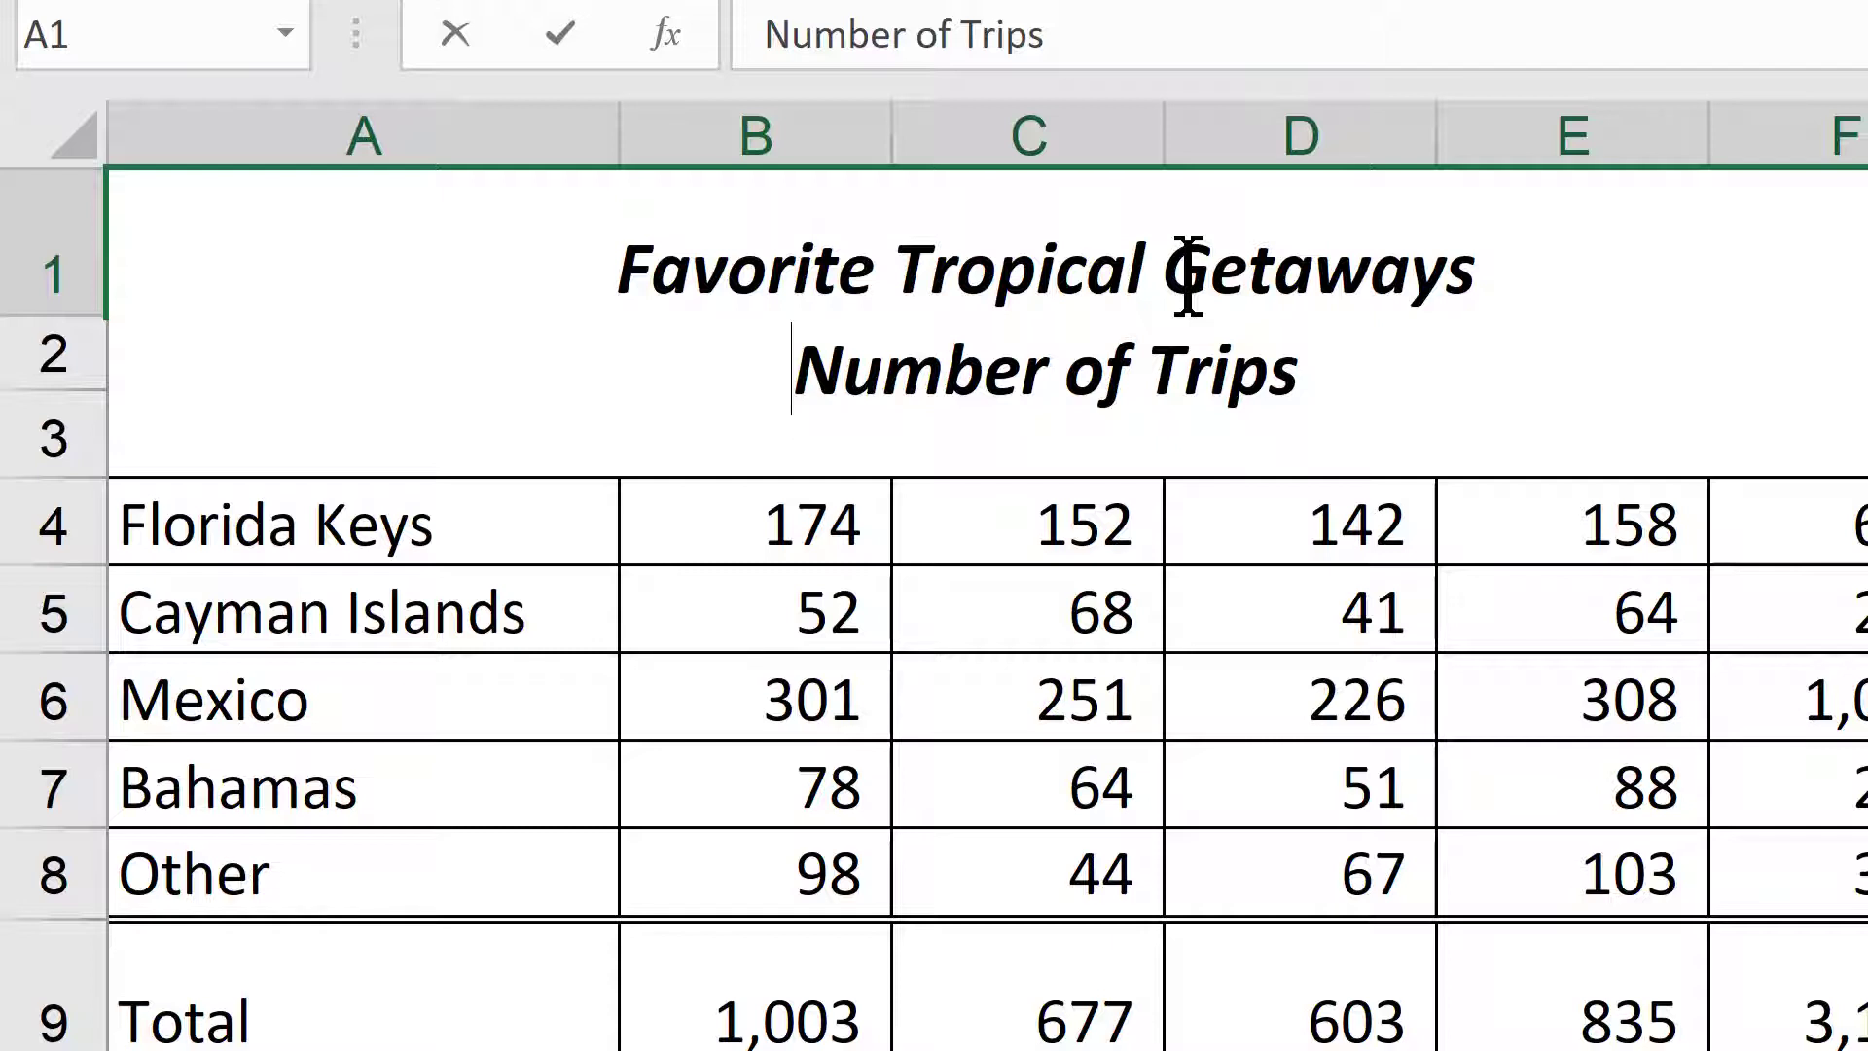
key(Return)
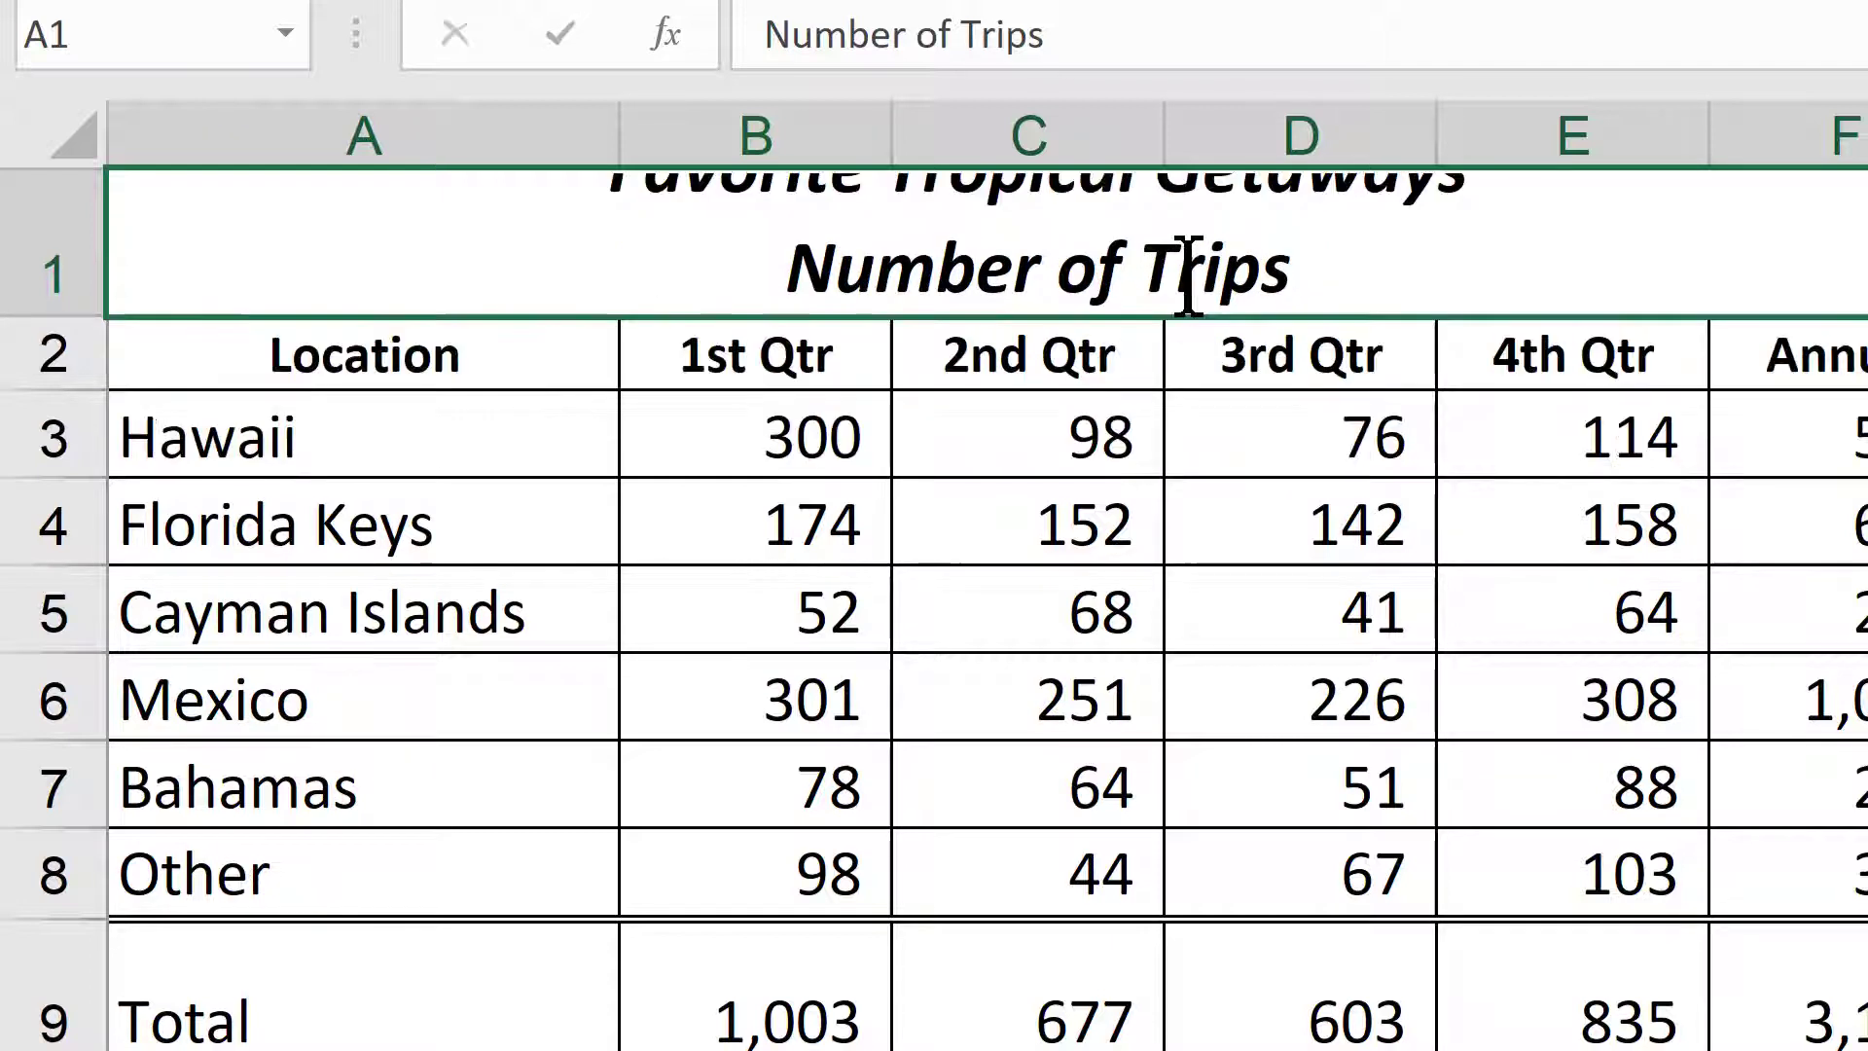
drag(77, 314, 63, 389)
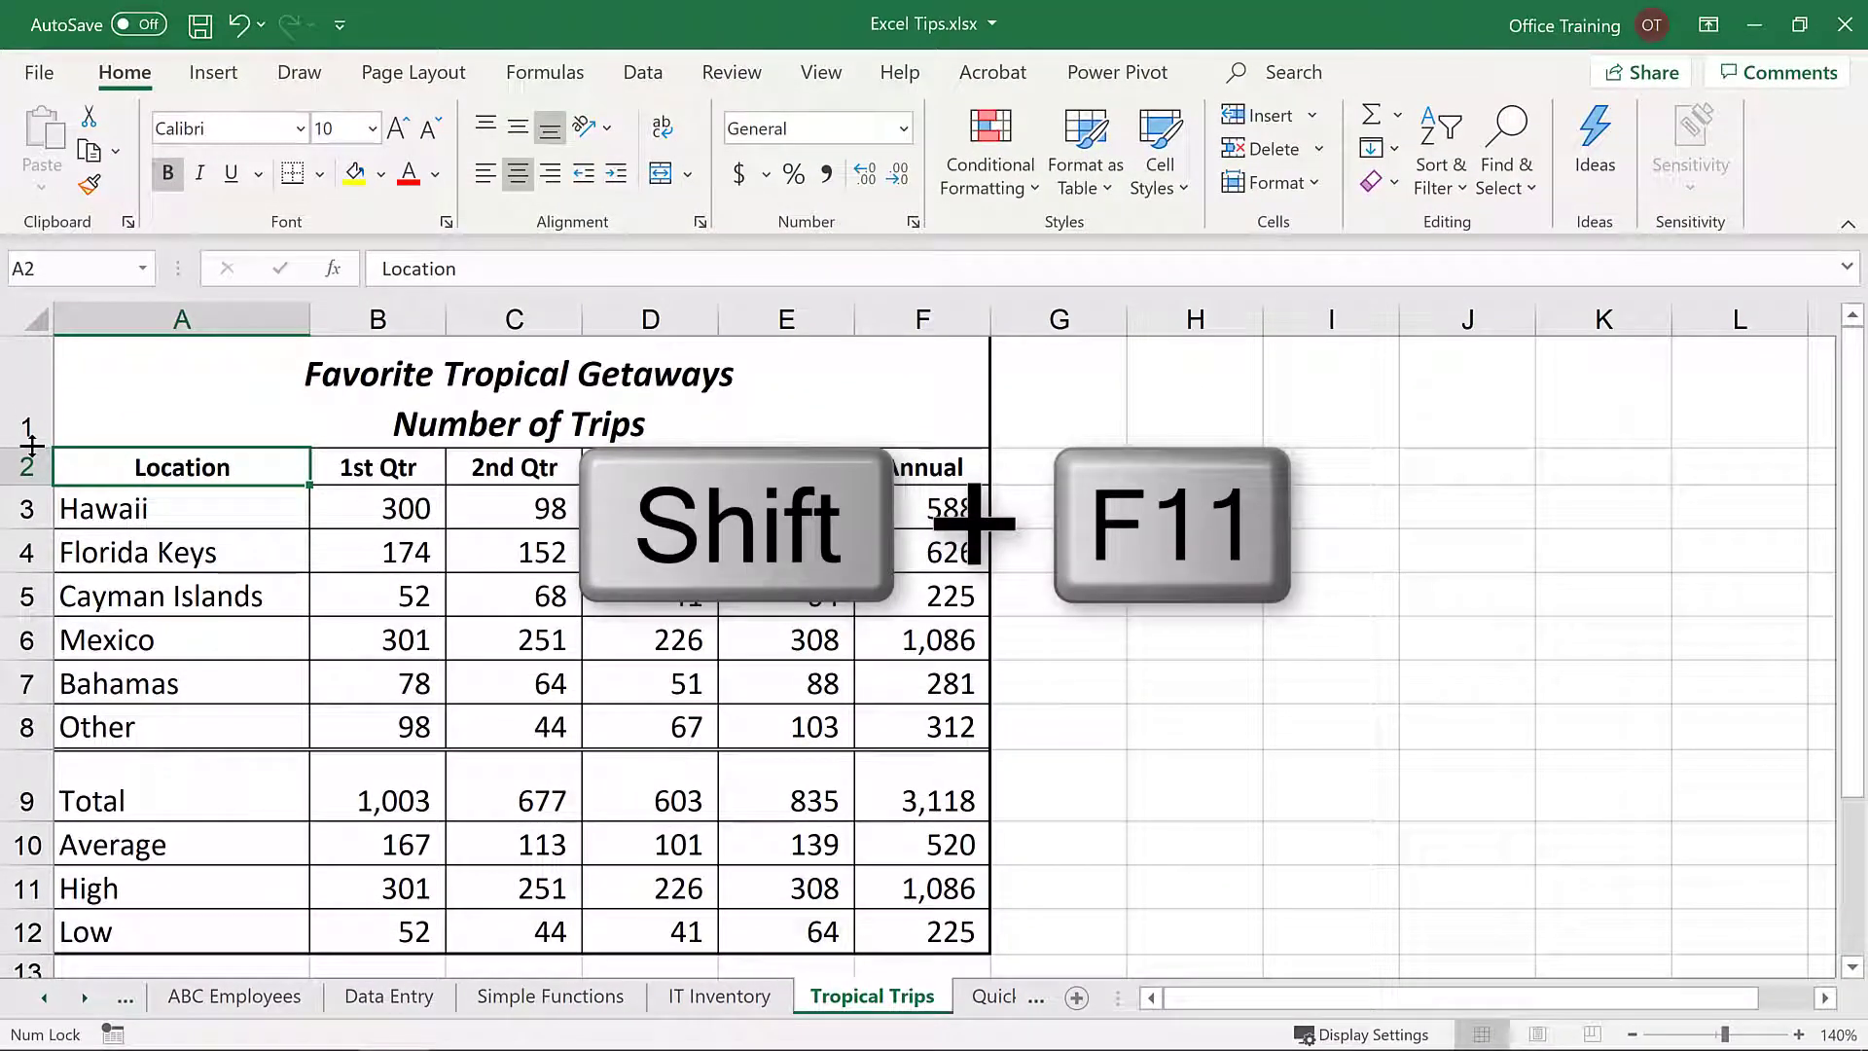
- Insert a new worksheet into the workbook next to the Tropical Trips sheet
key(shift+F11)
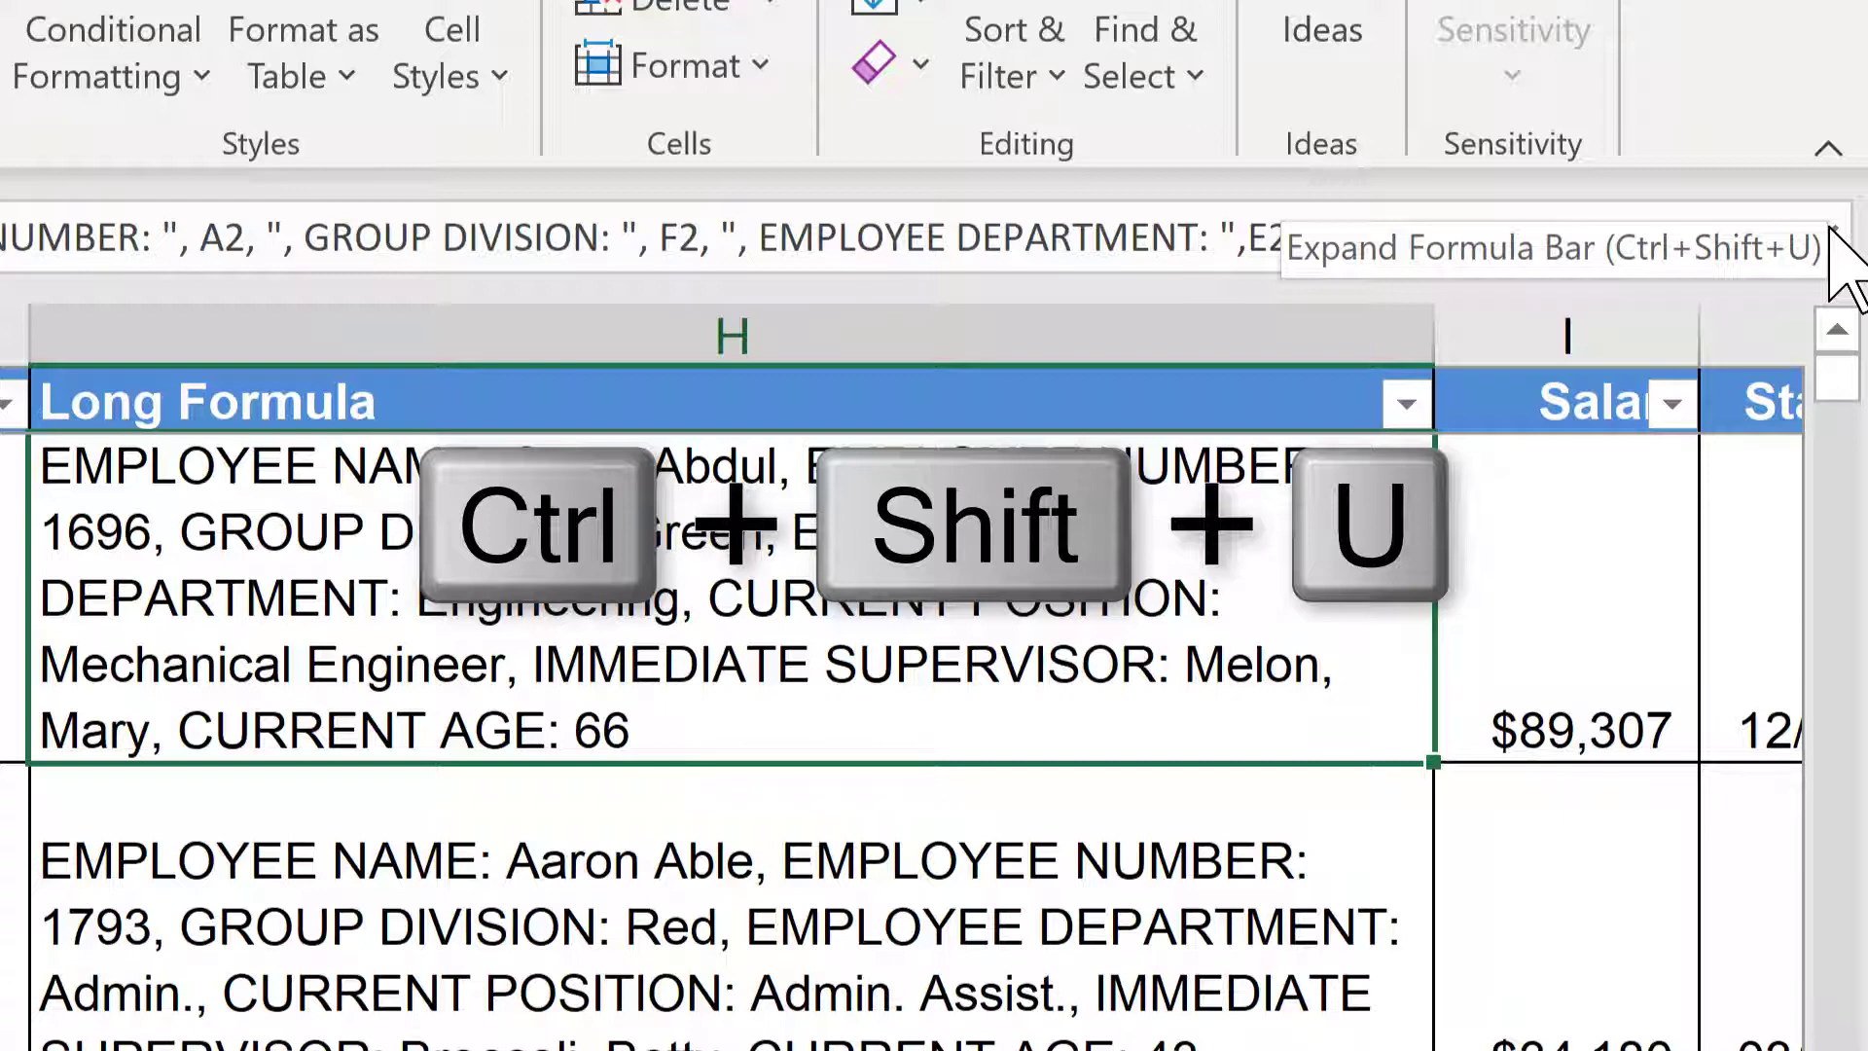
- View the first Long Formula entry in an expanded formula bar reduced in height, and collapse the bar back to a single line
click(1832, 232)
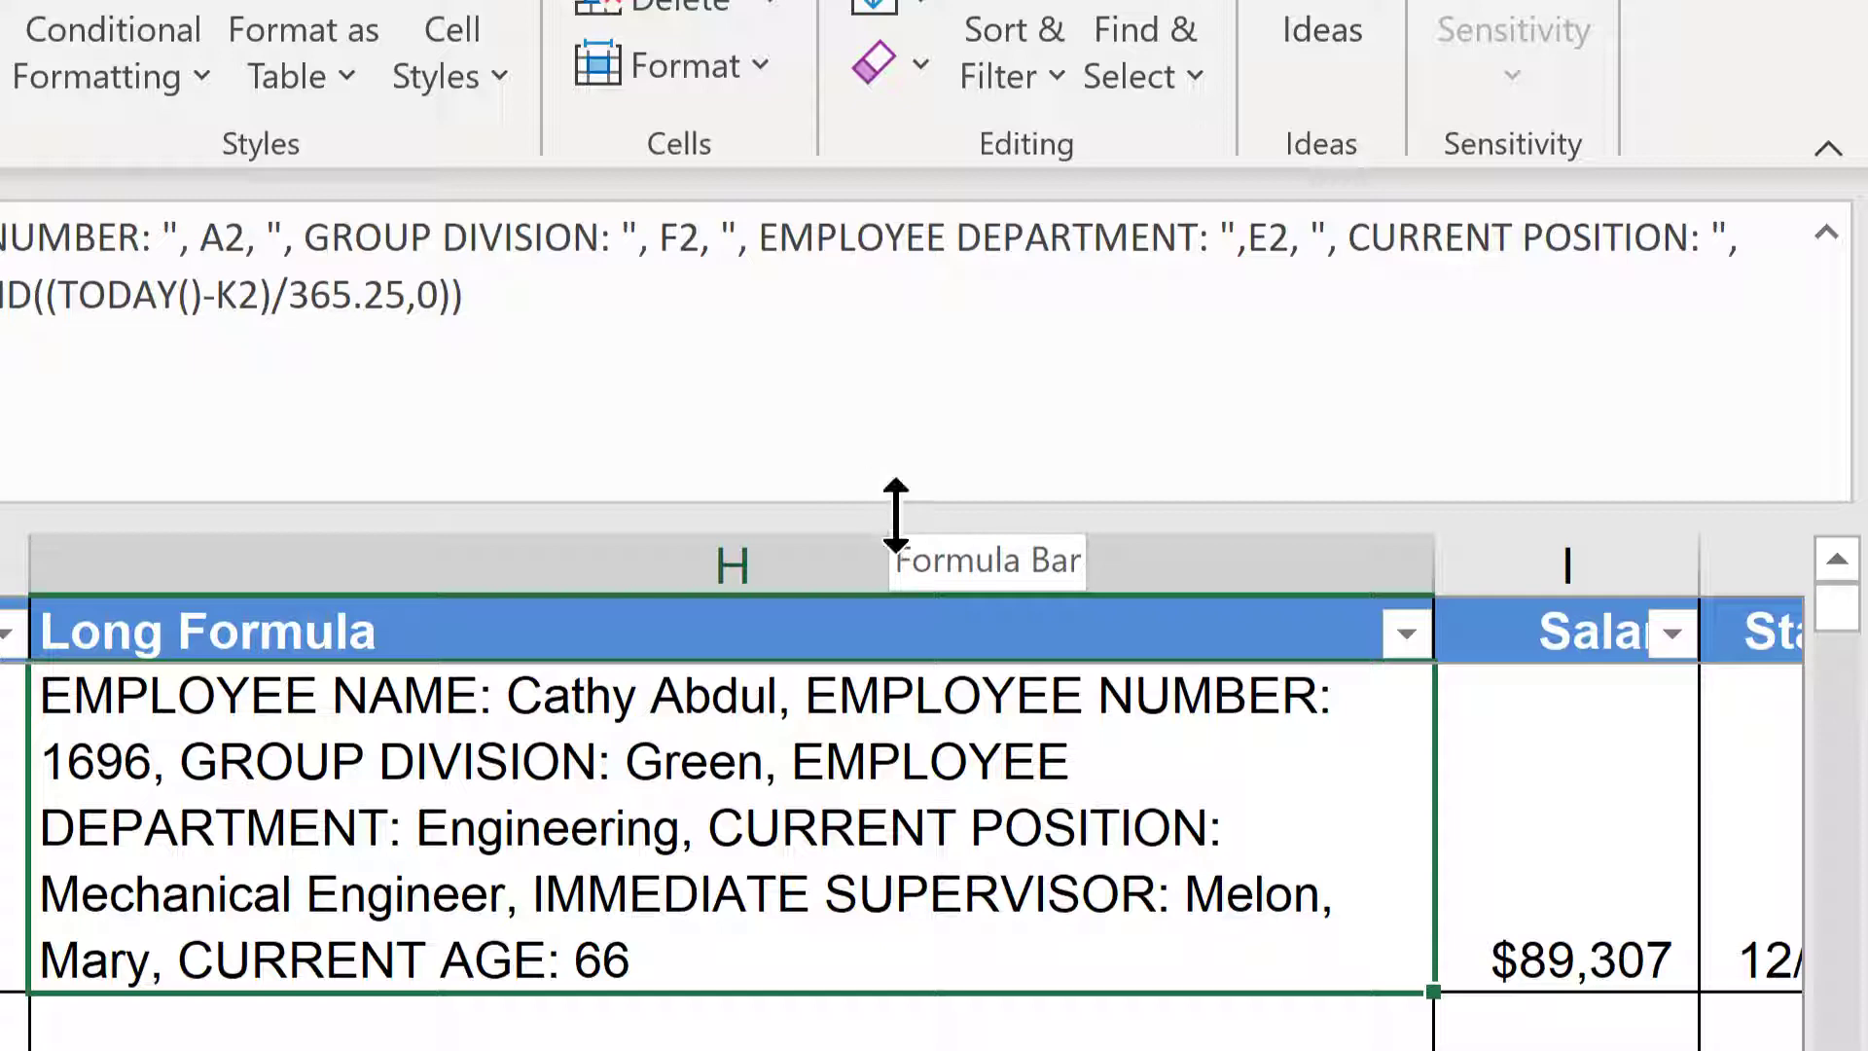
drag(896, 513, 891, 394)
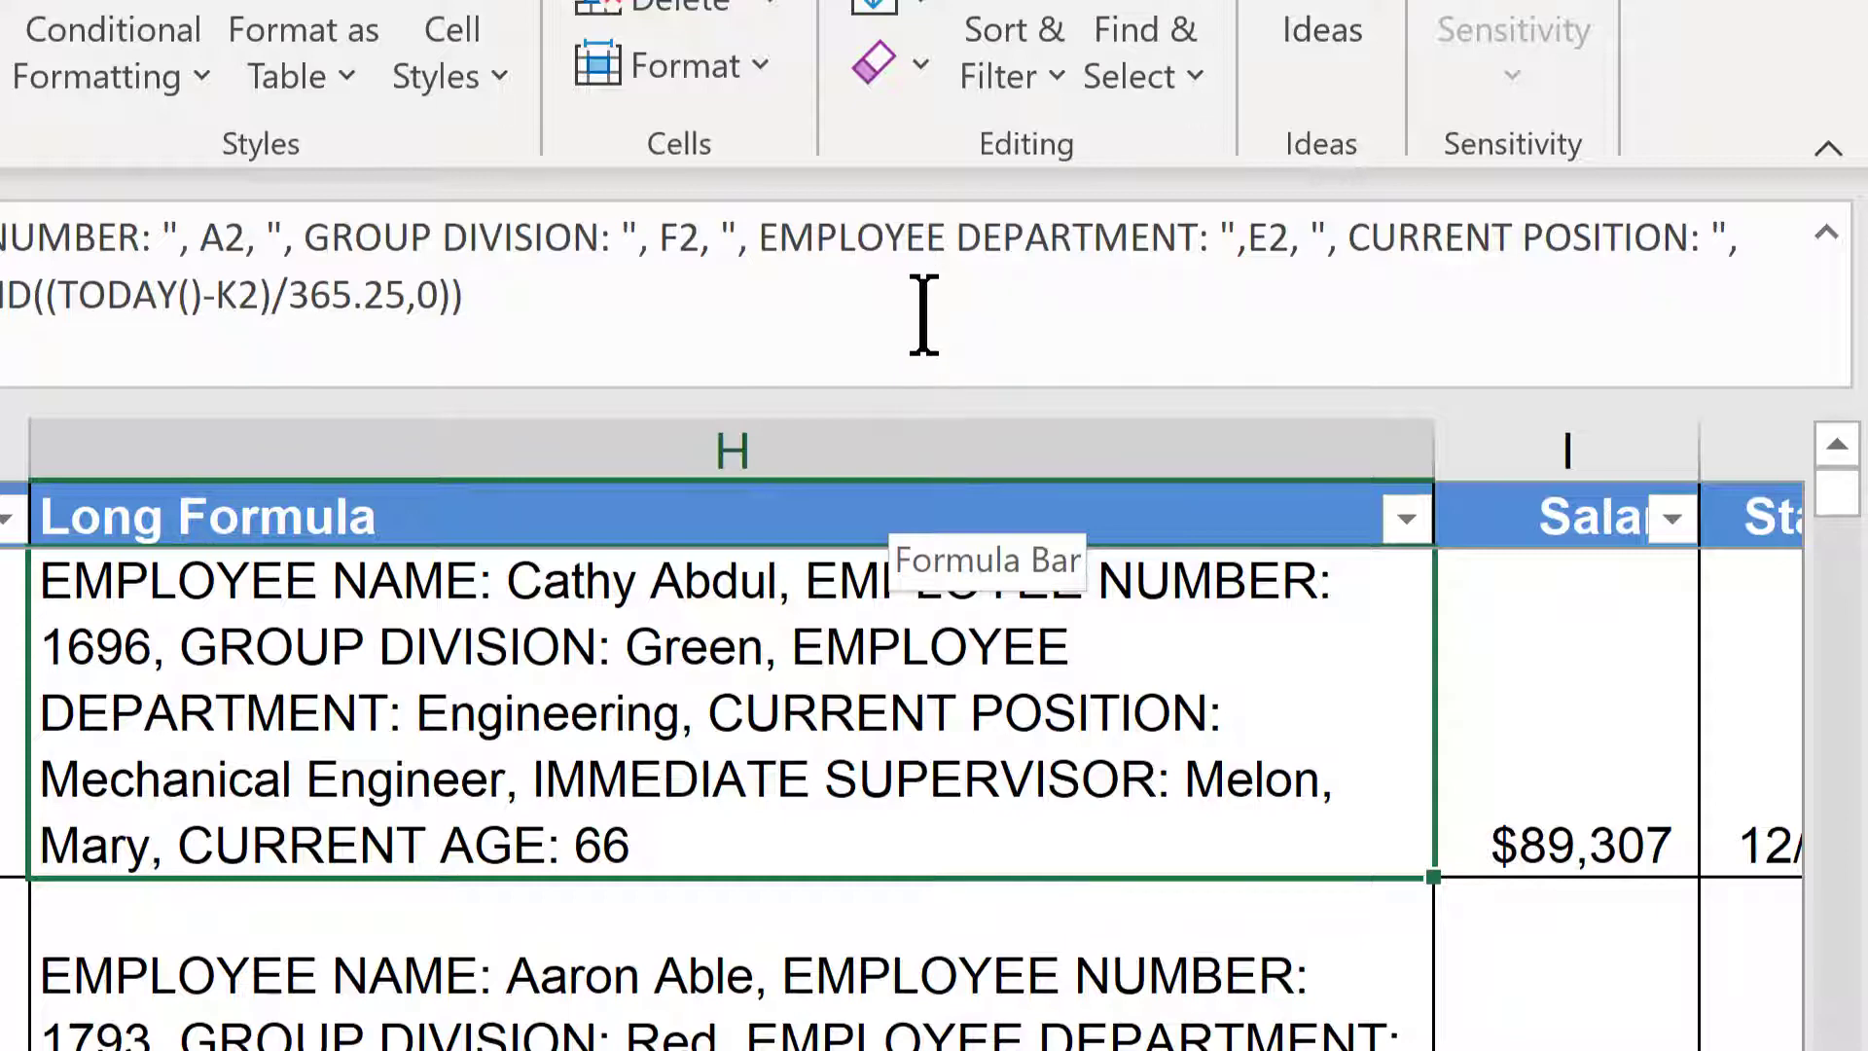
key(ctrl+shift+u)
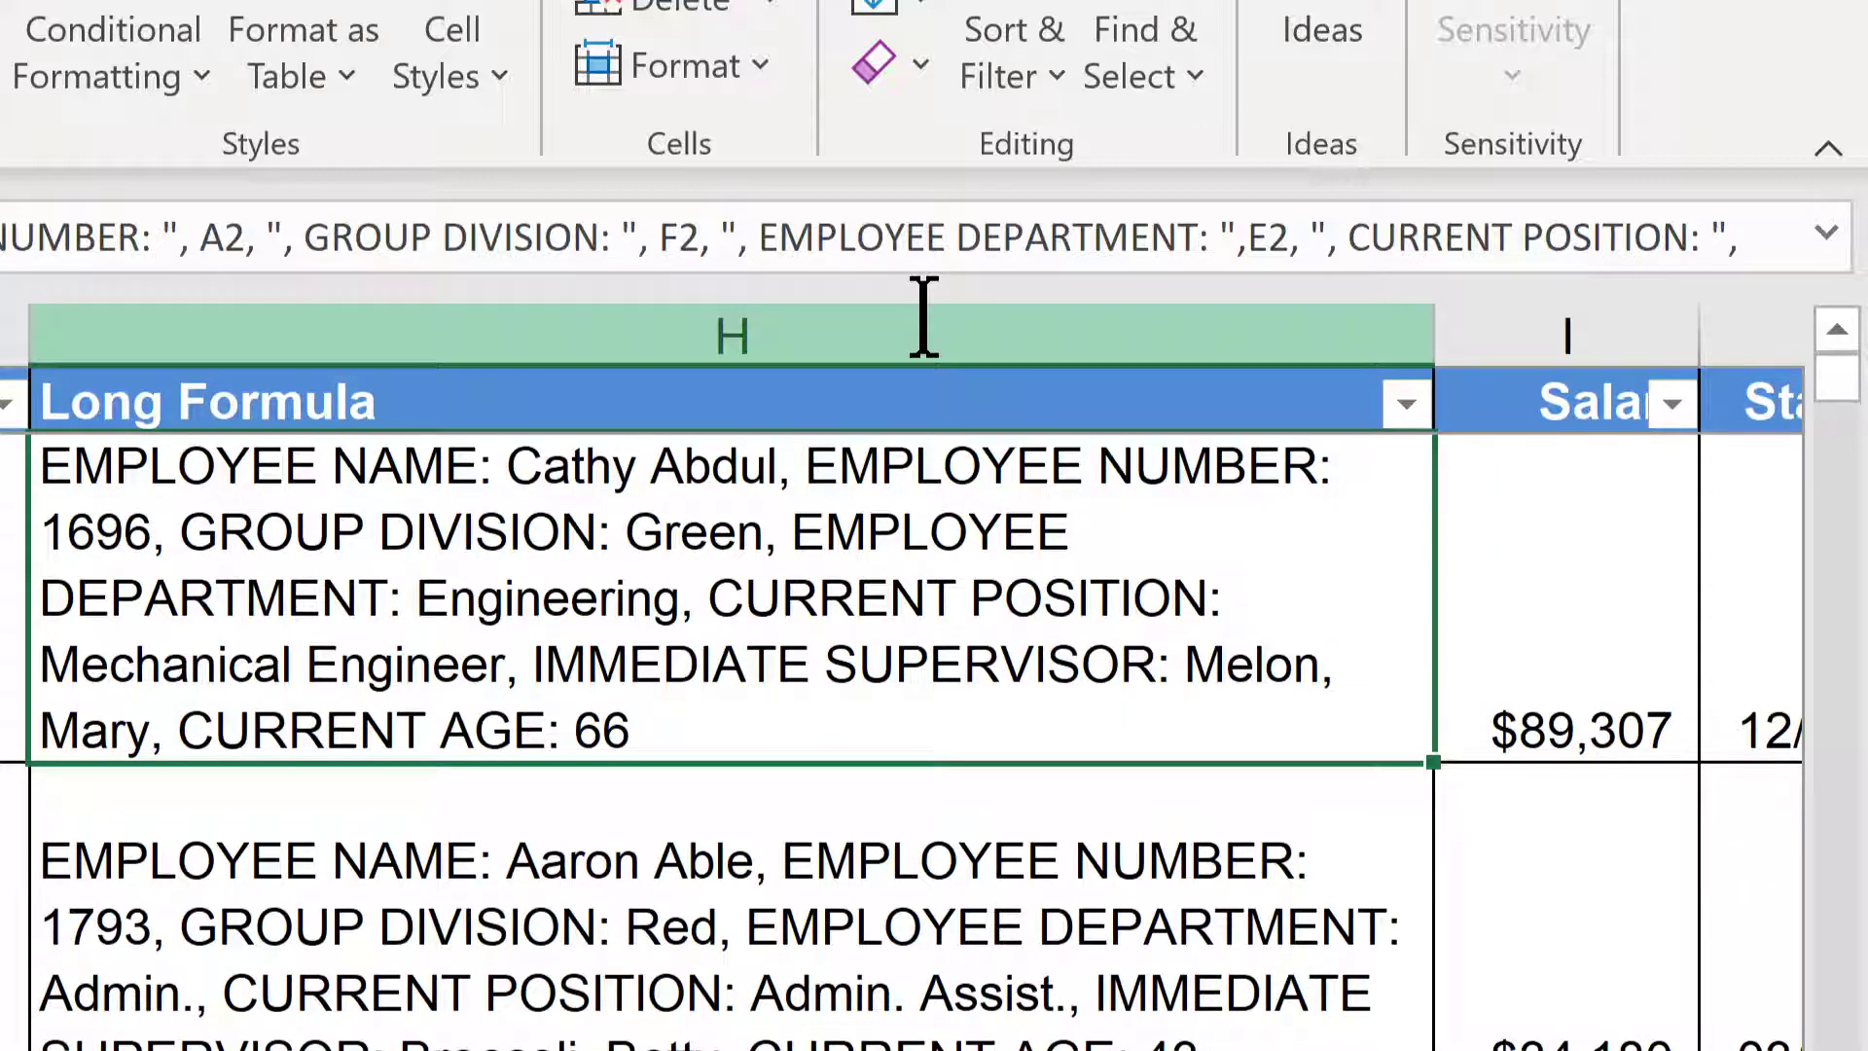